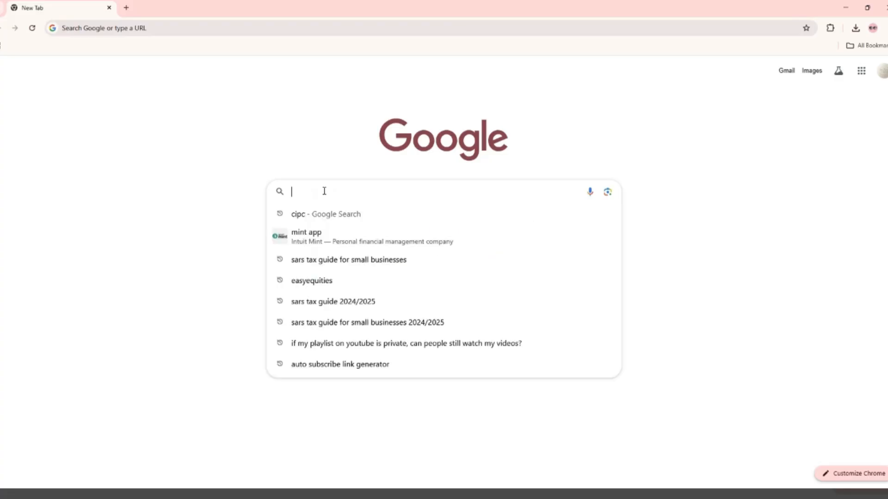
# Search for the CIPC website and go through its customer sign-up link to the eServices customer registration form
pyautogui.press('Return')
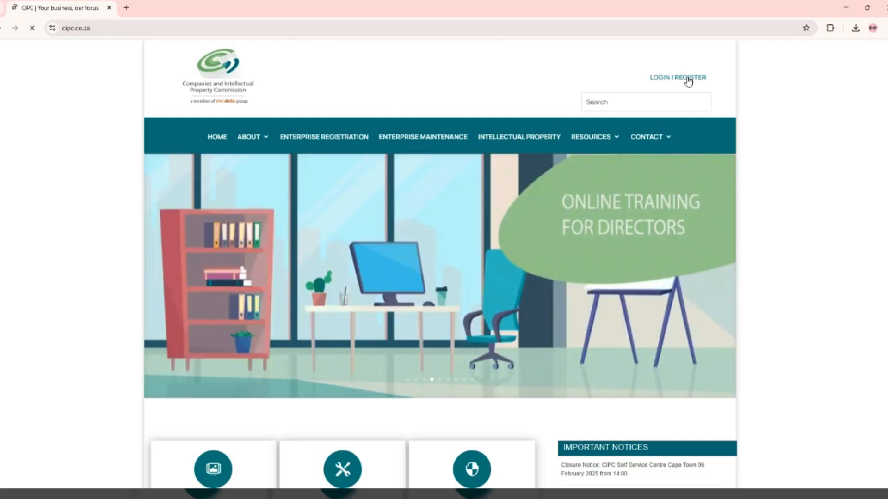
pyautogui.click(688, 80)
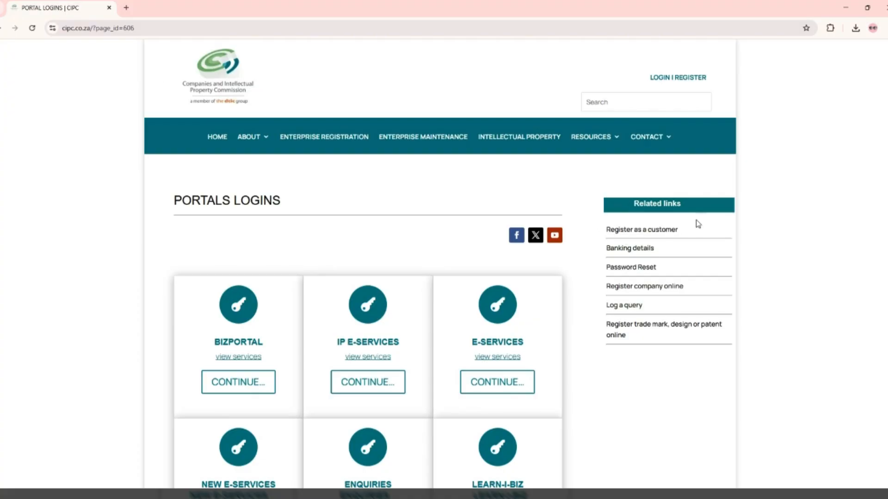
pyautogui.click(664, 230)
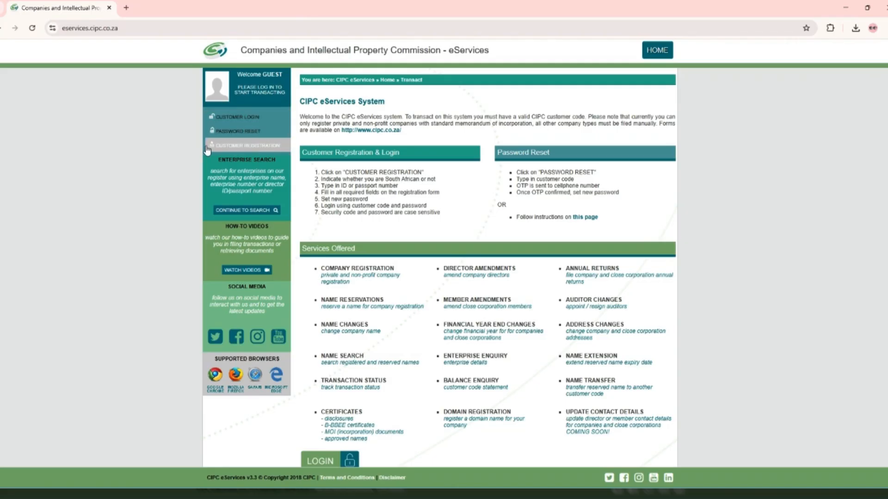
pyautogui.click(236, 146)
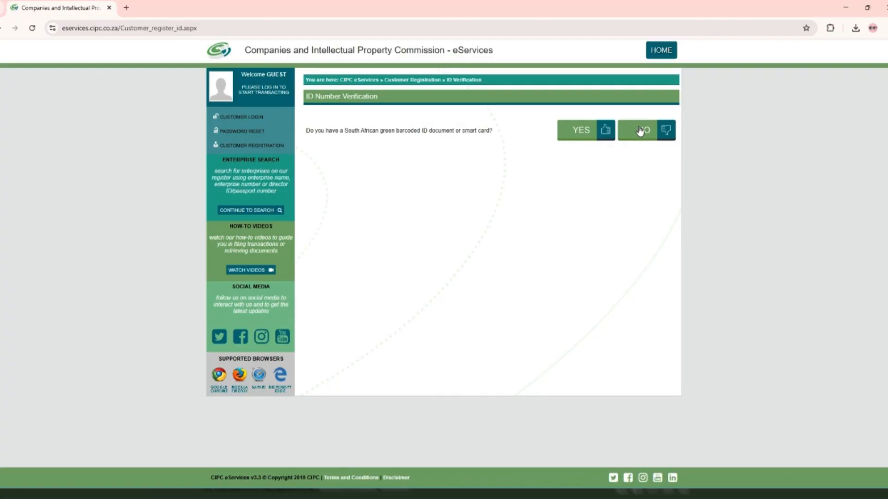
# Confirm having a South African ID document, fill in the ID number and surname, and submit the ID verification
pyautogui.click(584, 133)
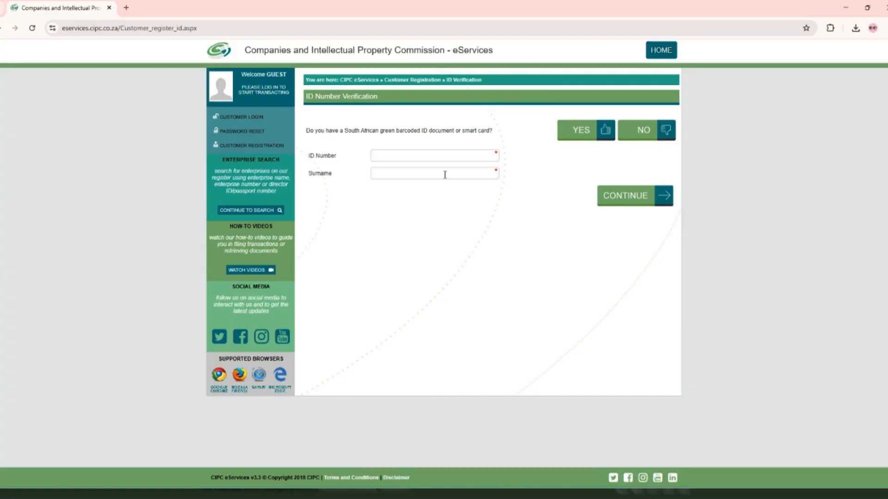
pyautogui.click(430, 156)
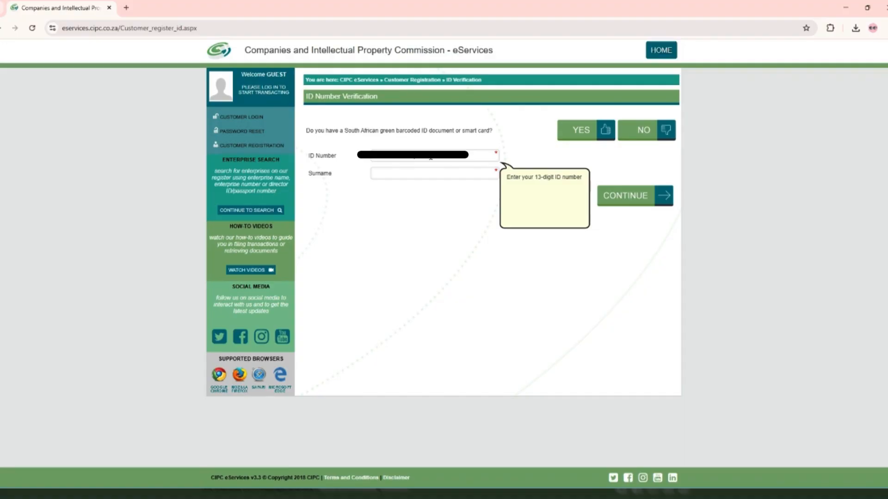
pyautogui.click(435, 171)
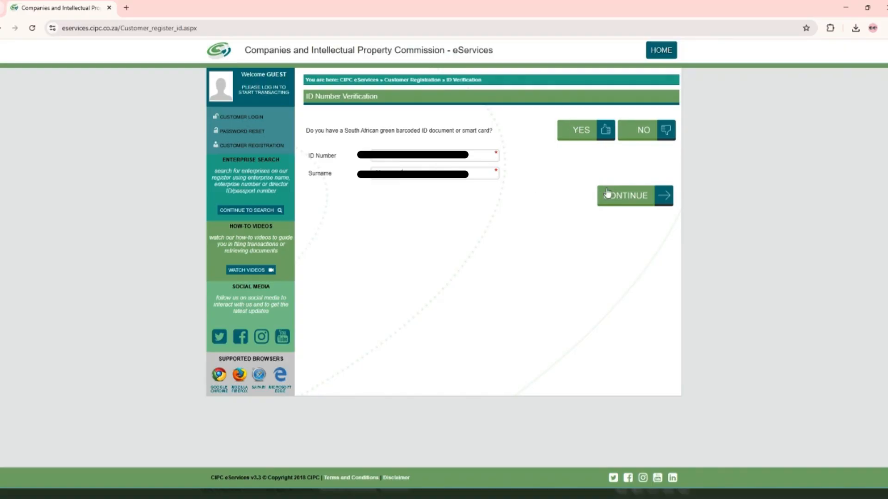
pyautogui.click(617, 202)
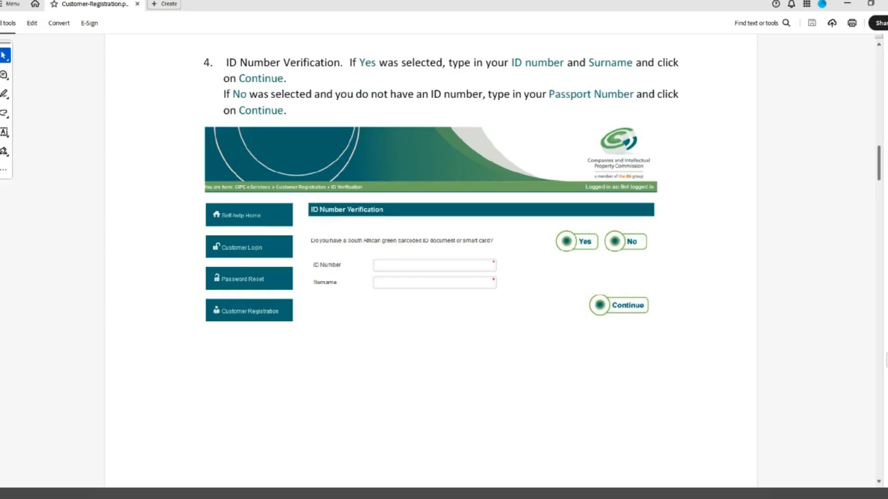
# Read the Customer-Registration PDF guide from the ID number verification step through the required contact fields and the registration form
pyautogui.scroll(-4, 444, 259)
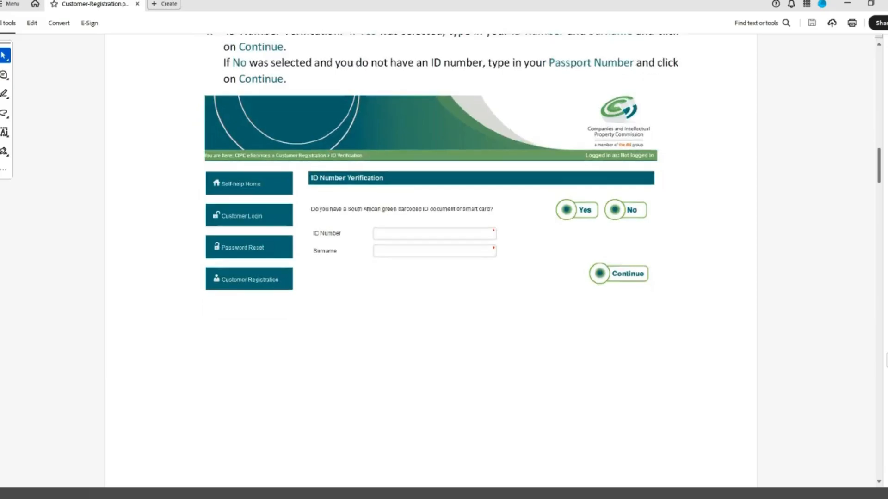
pyautogui.scroll(-20, 444, 259)
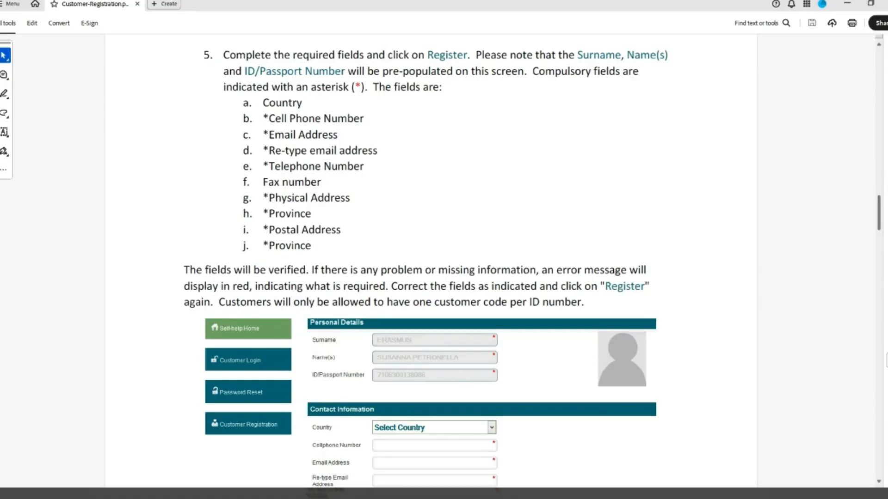
pyautogui.scroll(-5, 444, 259)
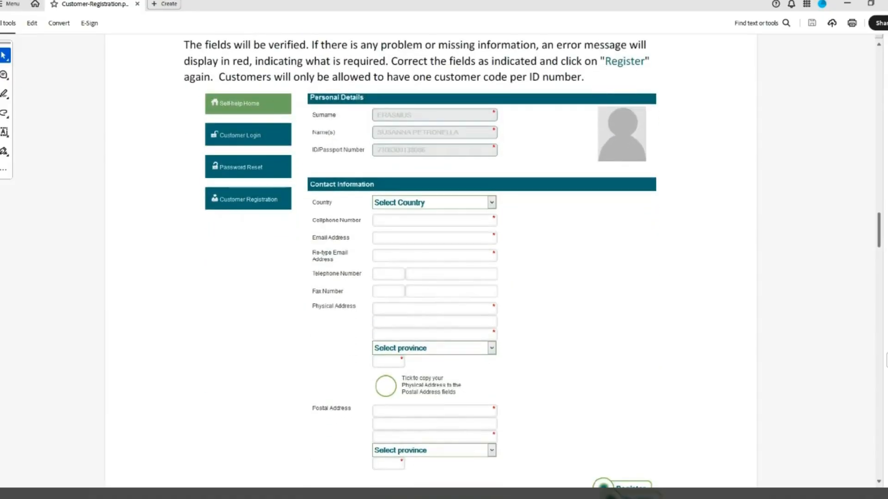
pyautogui.scroll(-2, 444, 259)
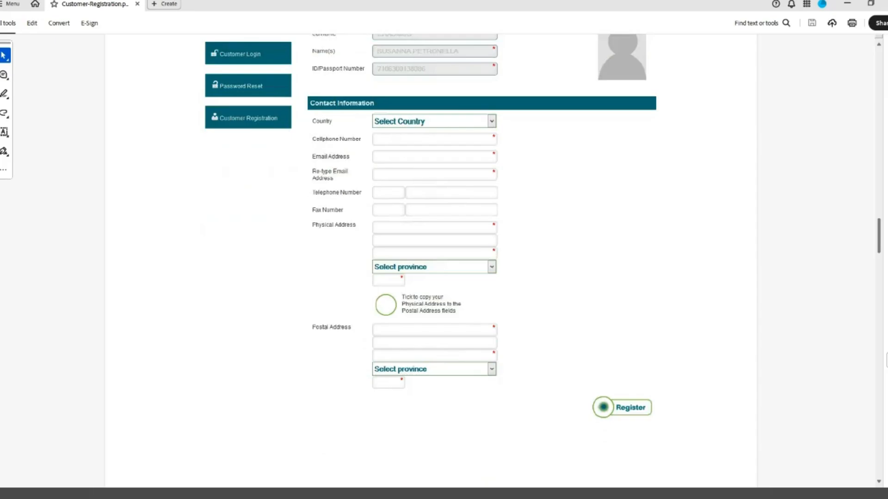
pyautogui.scroll(-3, 444, 259)
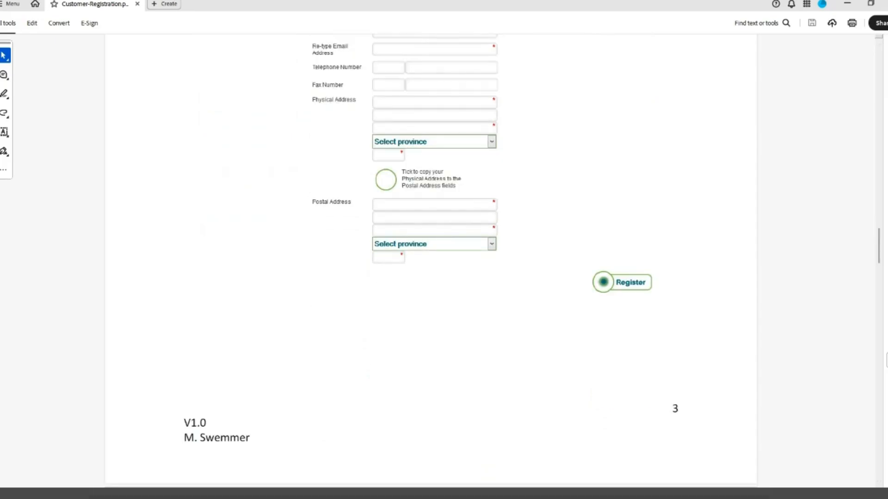
pyautogui.scroll(-10, 444, 259)
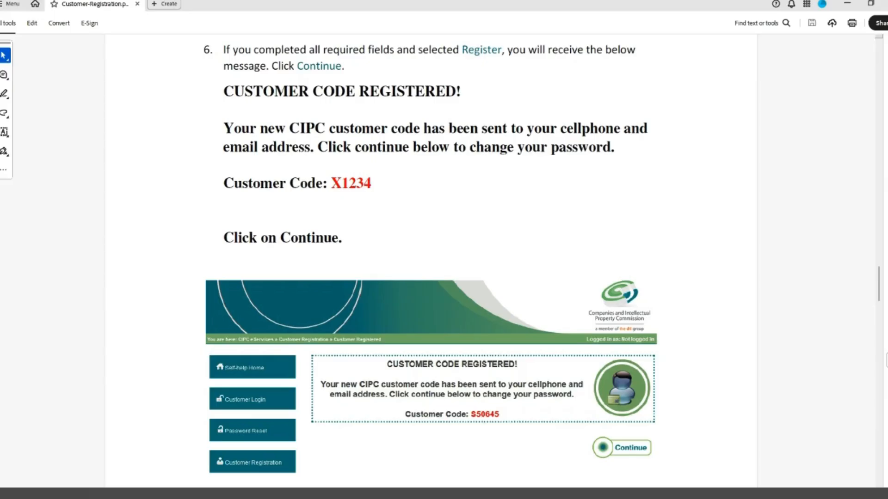
# Examine the guide's remaining steps on receiving the customer code, setting a password and security question, and updating customer details
pyautogui.moveTo(224, 91); pyautogui.dragTo(355, 92)
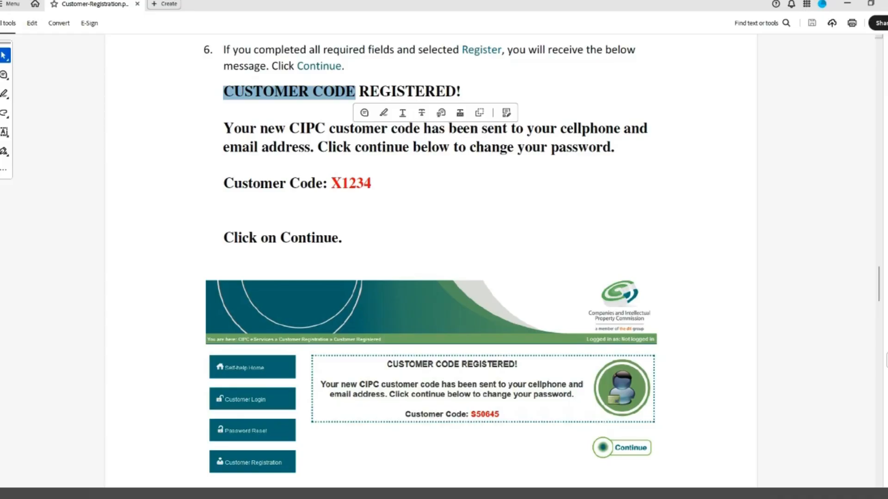
pyautogui.click(356, 92)
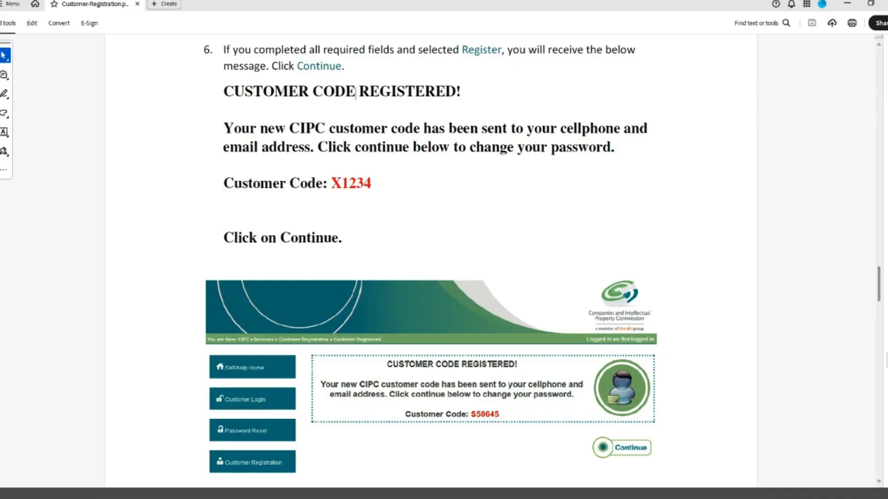
pyautogui.scroll(-4, 444, 255)
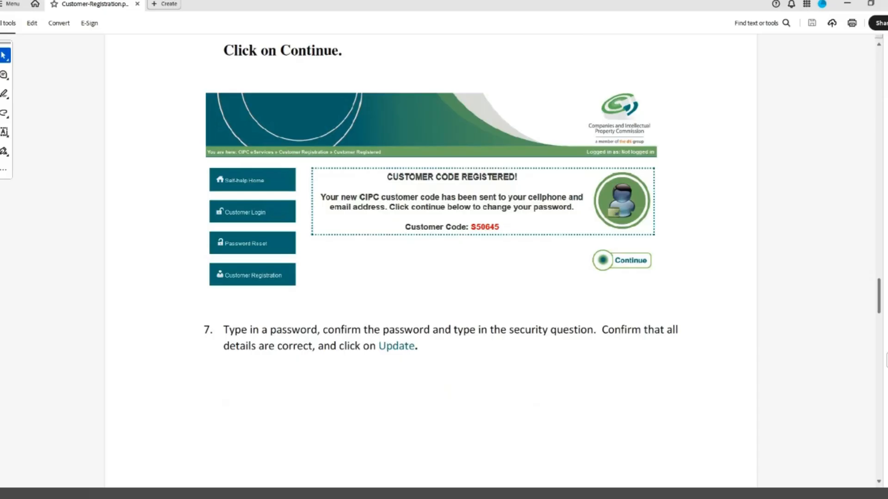
pyautogui.scroll(-13, 430, 259)
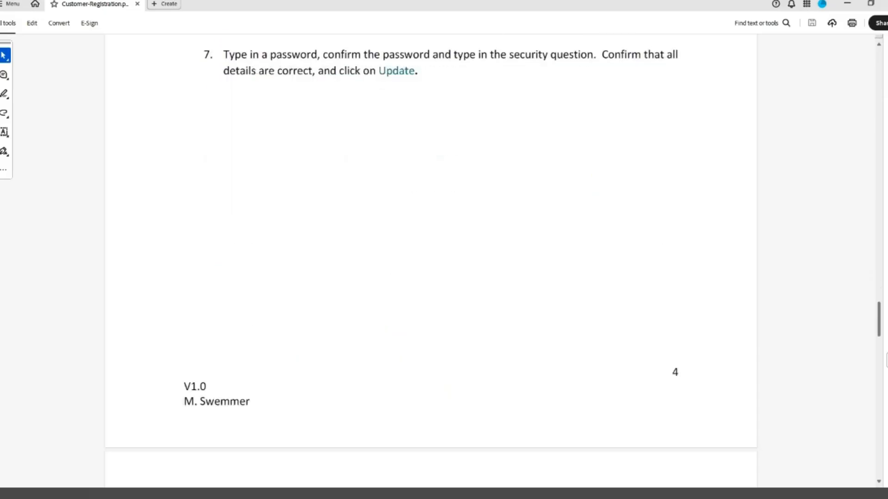
pyautogui.scroll(-3, 432, 267)
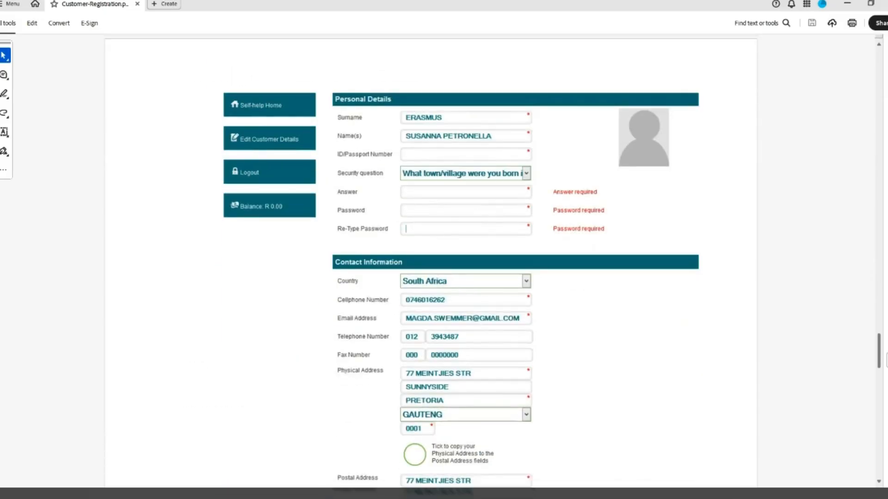
pyautogui.scroll(-9, 430, 259)
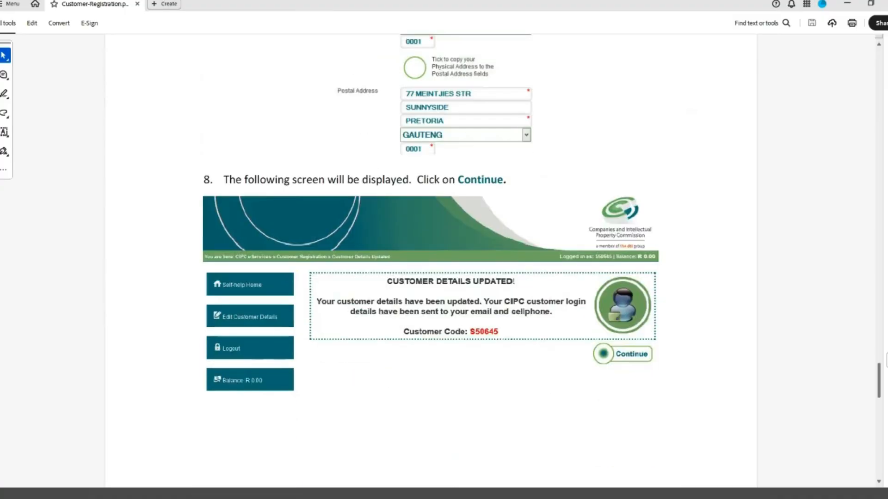
pyautogui.scroll(-1, 430, 259)
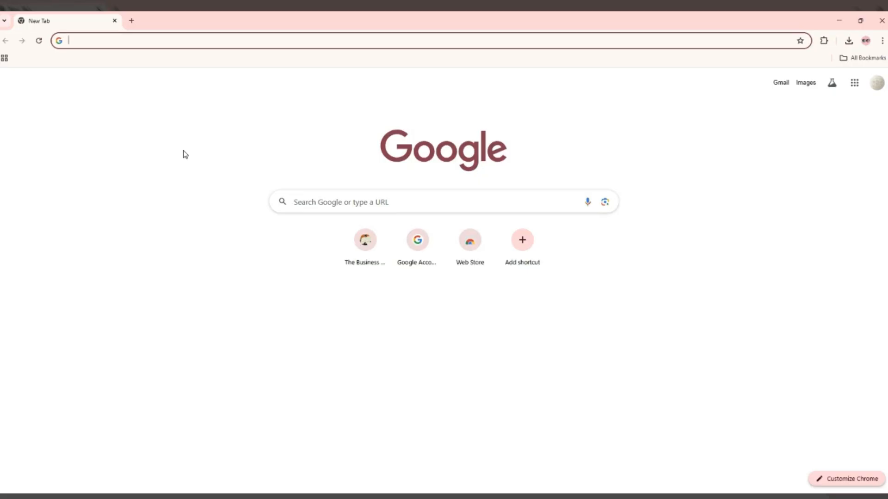
# Switch to the browser, search for "bizportal", and open the BizPortal site's login page
pyautogui.write('bizportal')
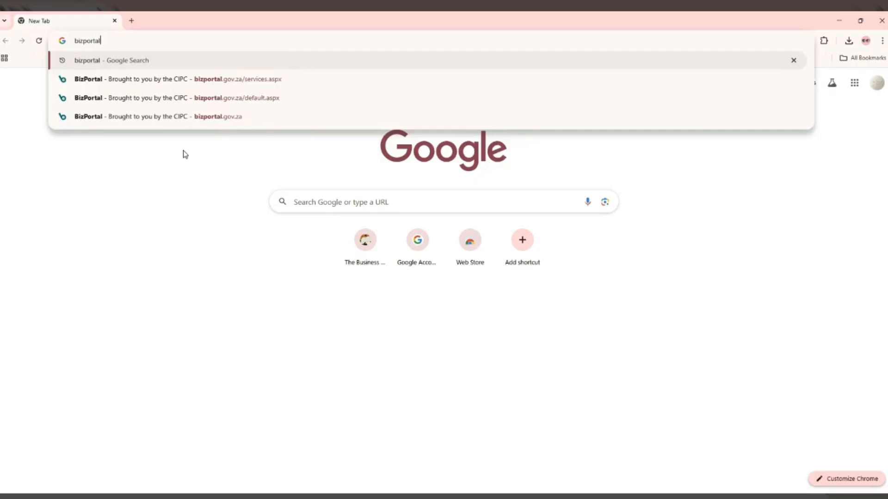
pyautogui.press('Return')
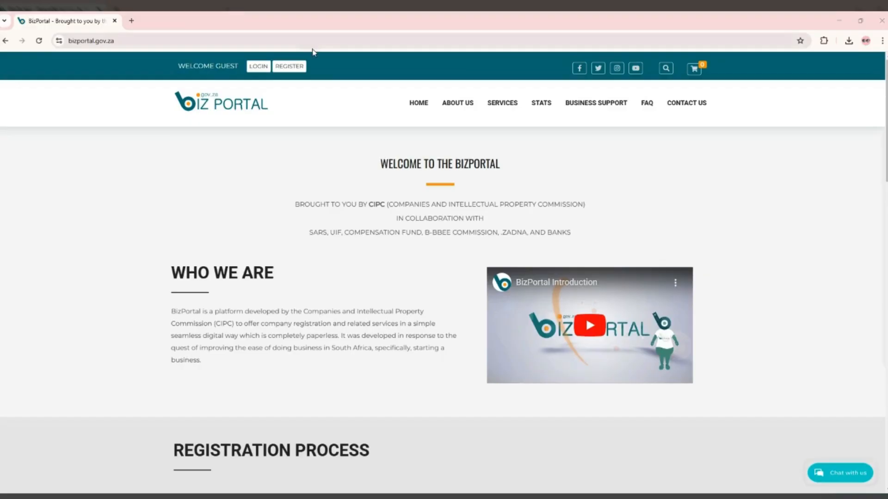
pyautogui.click(257, 67)
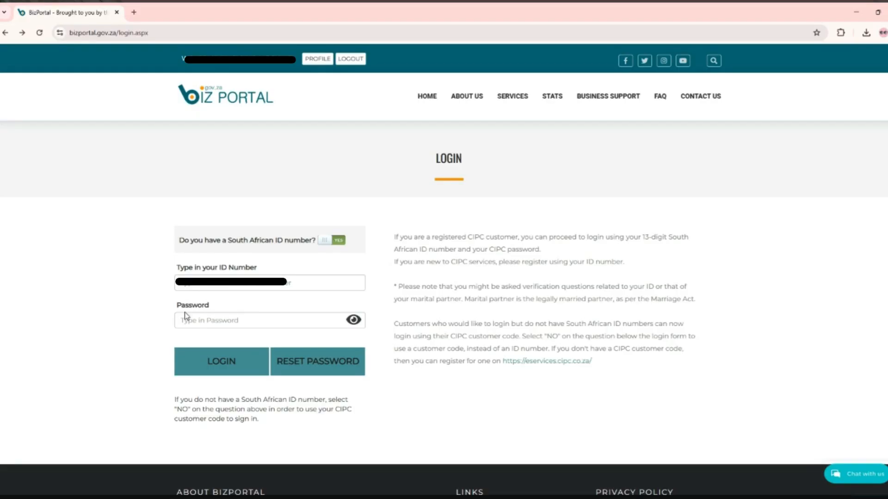
# Log in to BizPortal with the customer's ID number and account password
pyautogui.click(190, 282)
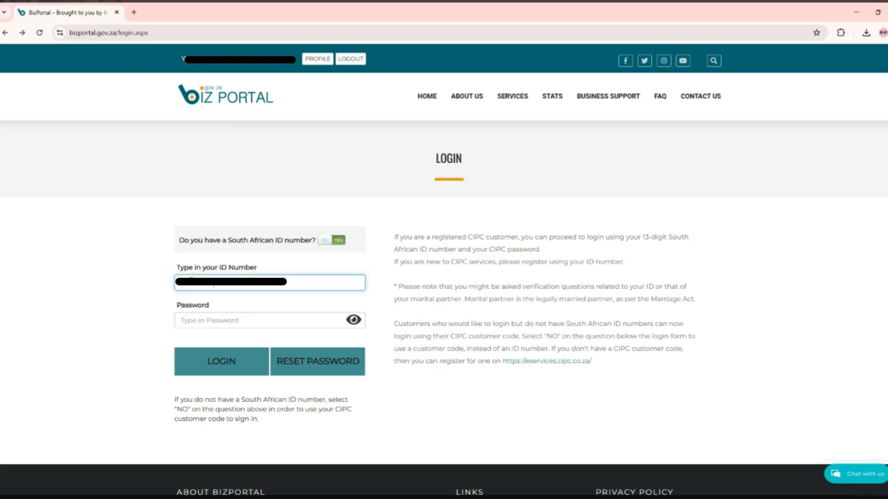
pyautogui.click(197, 324)
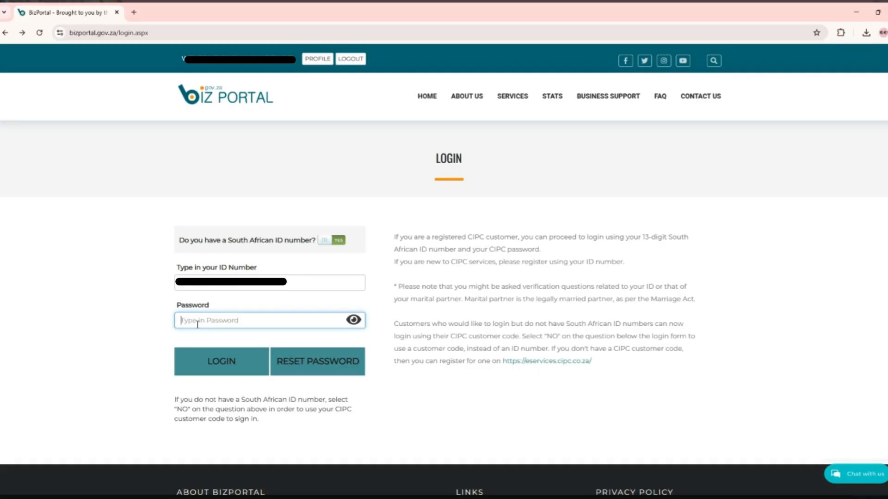
pyautogui.write('**********')
pyautogui.click(231, 366)
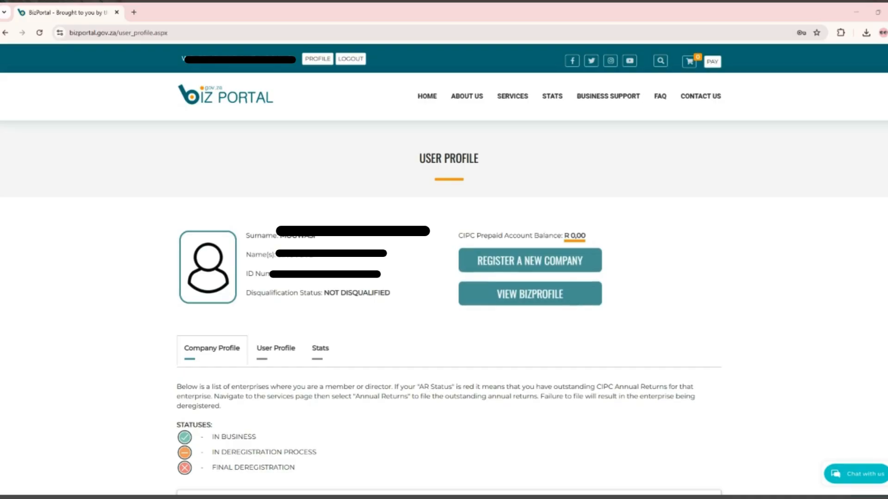
# Review the annual return compliance list in the user profile and start registering a new company
pyautogui.scroll(-1, 428, 395)
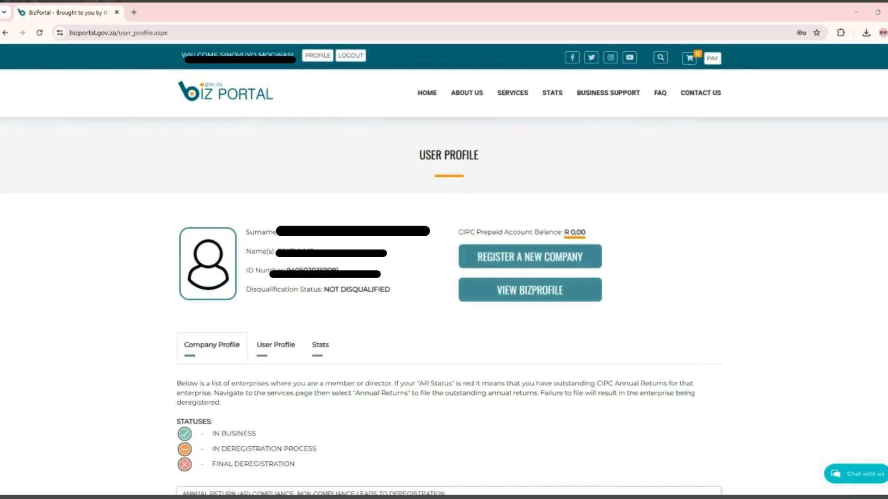
pyautogui.scroll(-4, 427, 395)
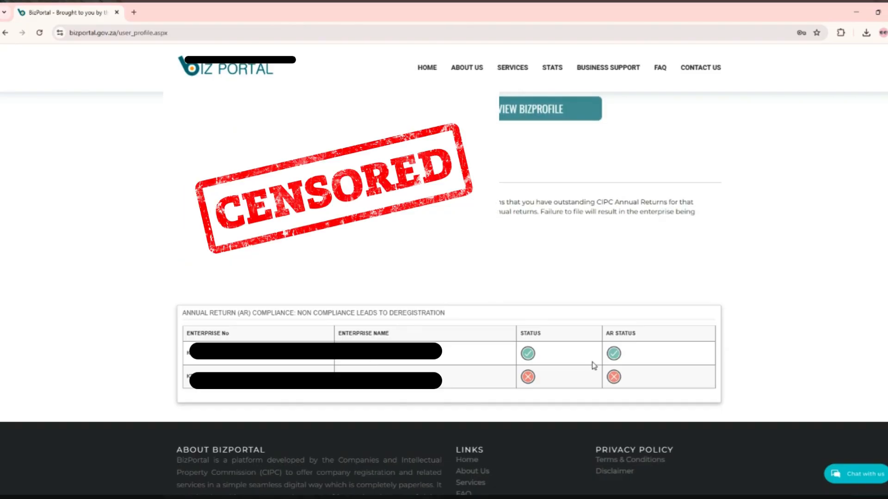
pyautogui.scroll(5, 453, 336)
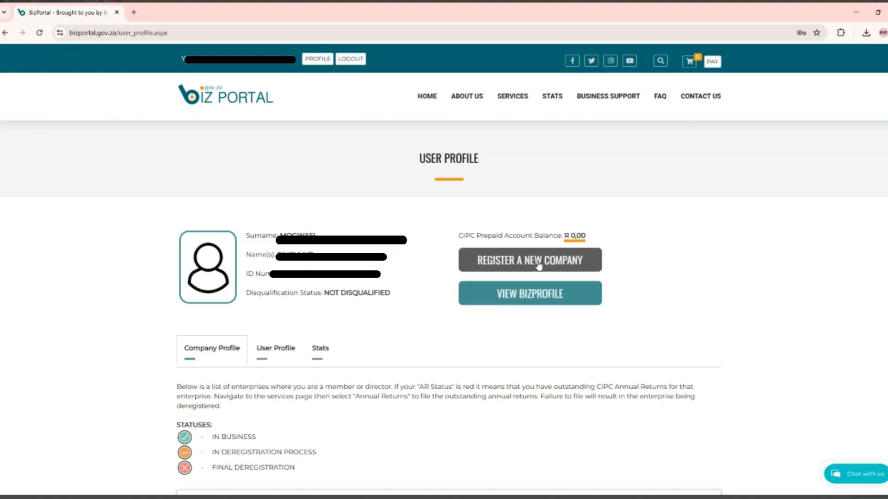
pyautogui.click(539, 265)
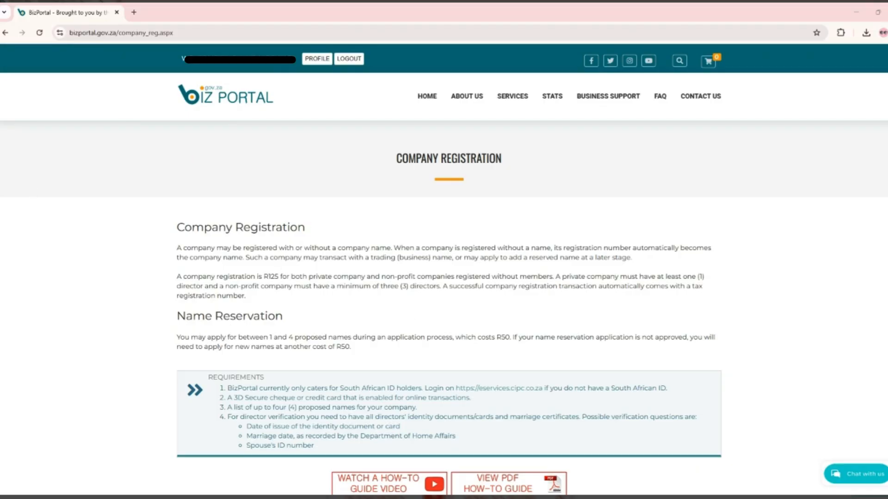
# Examine the company registration requirements and the name reservation fees, highlighting the costs in the text
pyautogui.scroll(-5, 444, 271)
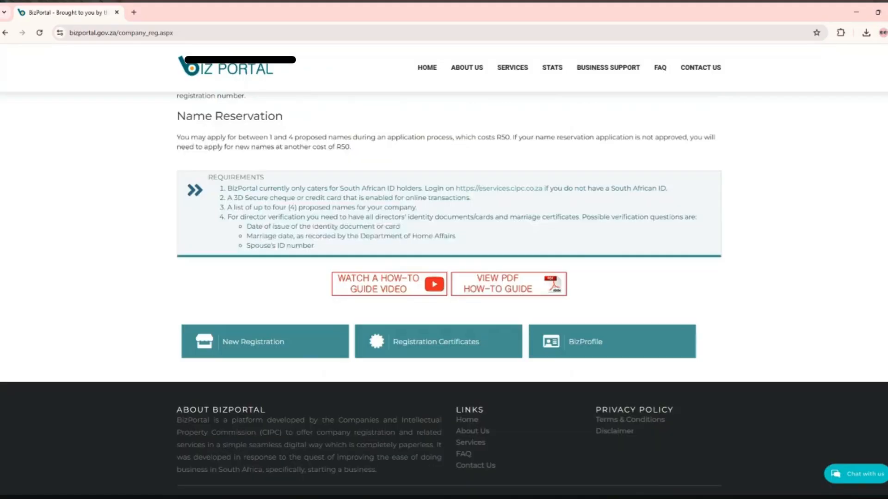
pyautogui.scroll(2, 334, 265)
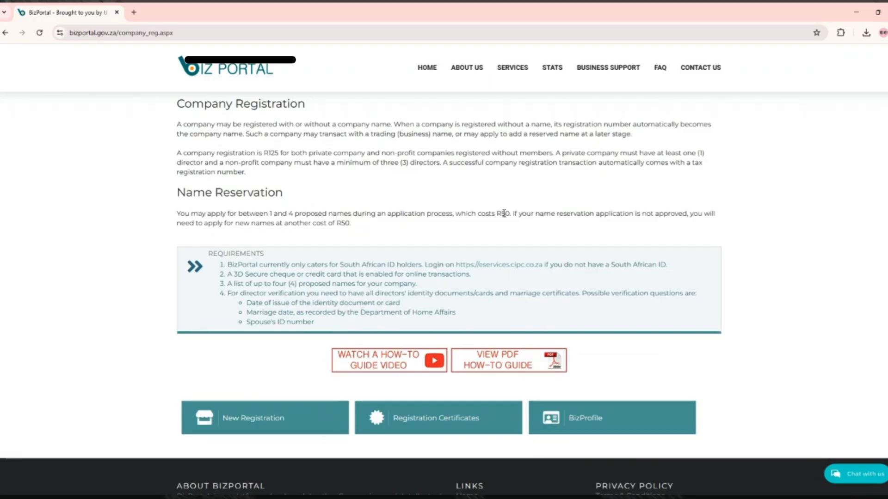
pyautogui.moveTo(496, 214); pyautogui.dragTo(519, 214)
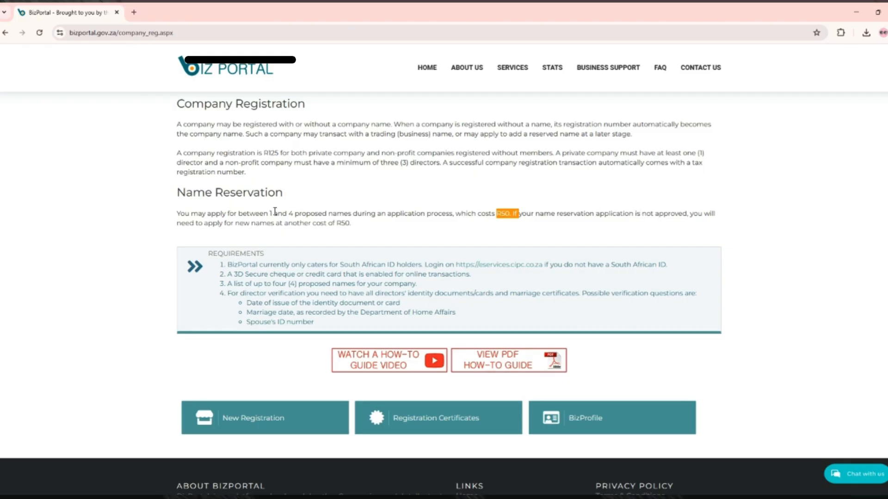
pyautogui.moveTo(341, 224); pyautogui.dragTo(358, 229)
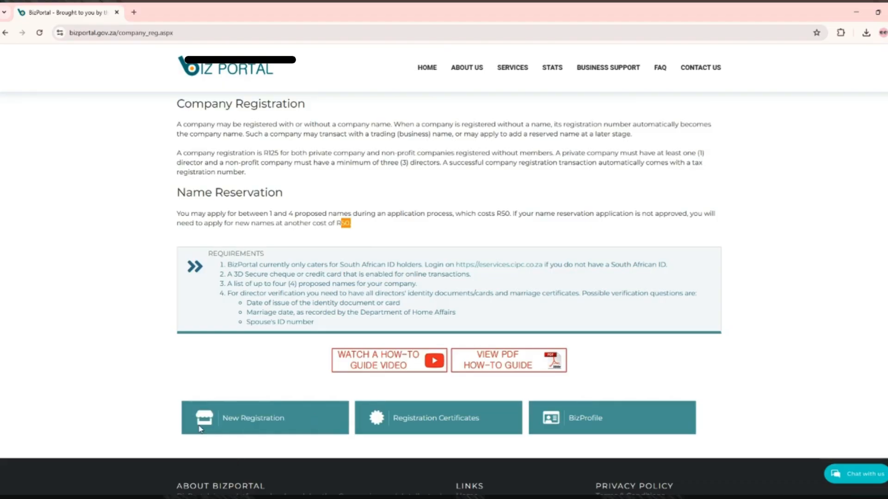
# Start a new company registration and accept the CIPC terms and conditions
pyautogui.click(237, 424)
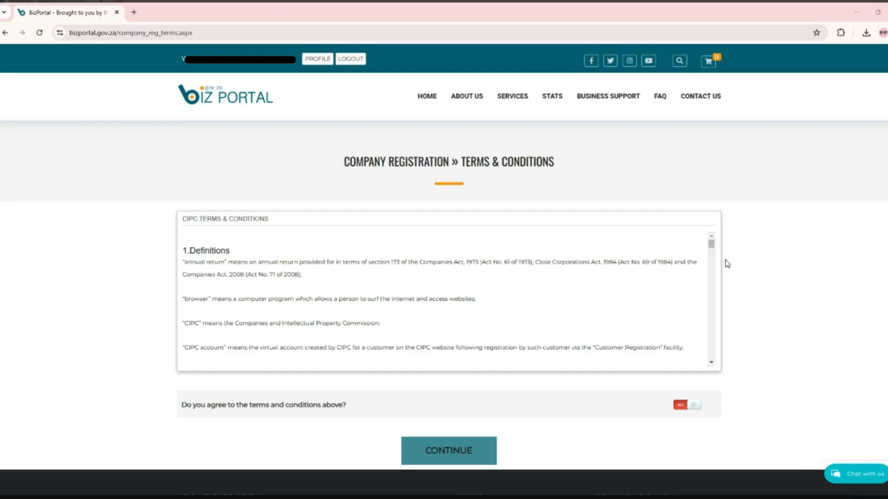
pyautogui.moveTo(711, 244); pyautogui.dragTo(716, 369)
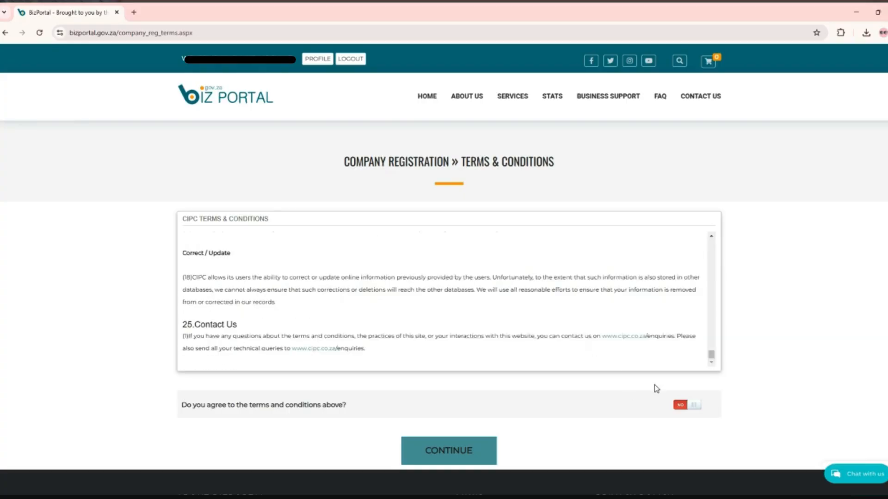
pyautogui.click(694, 410)
pyautogui.click(425, 449)
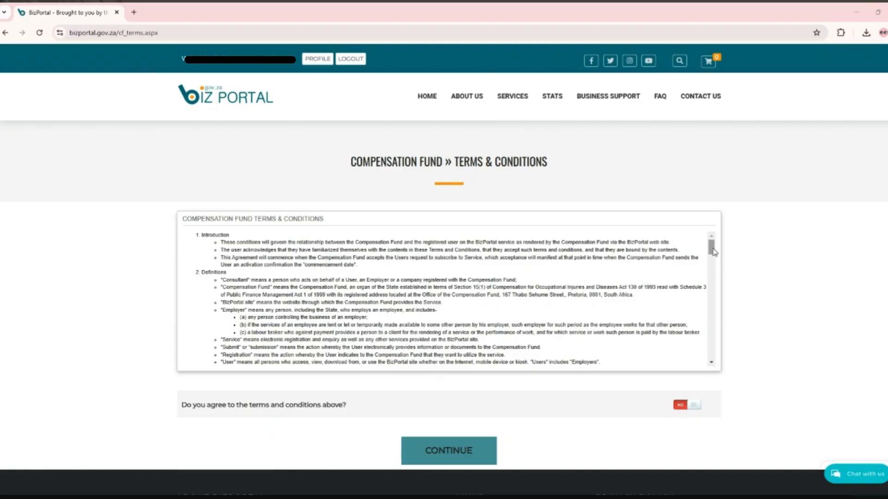
# Accept the Compensation Fund and UIF terms and conditions and continue to the company type selection
pyautogui.moveTo(714, 252); pyautogui.dragTo(722, 370)
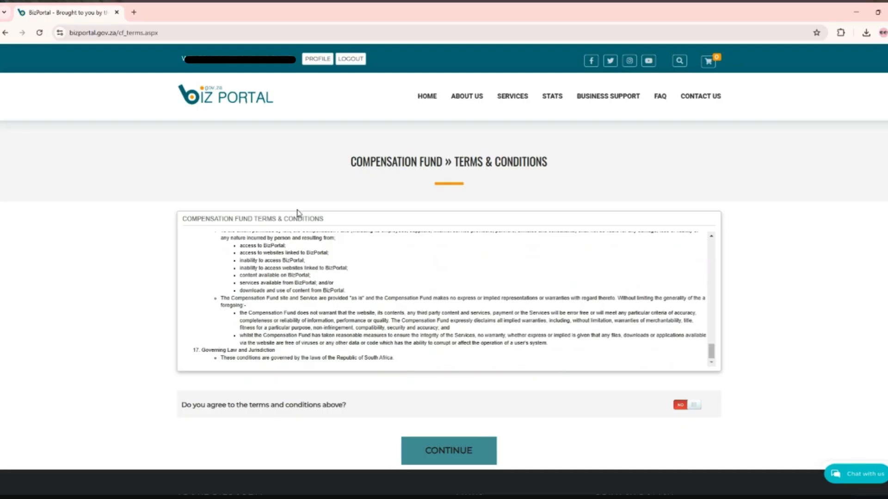
pyautogui.click(692, 409)
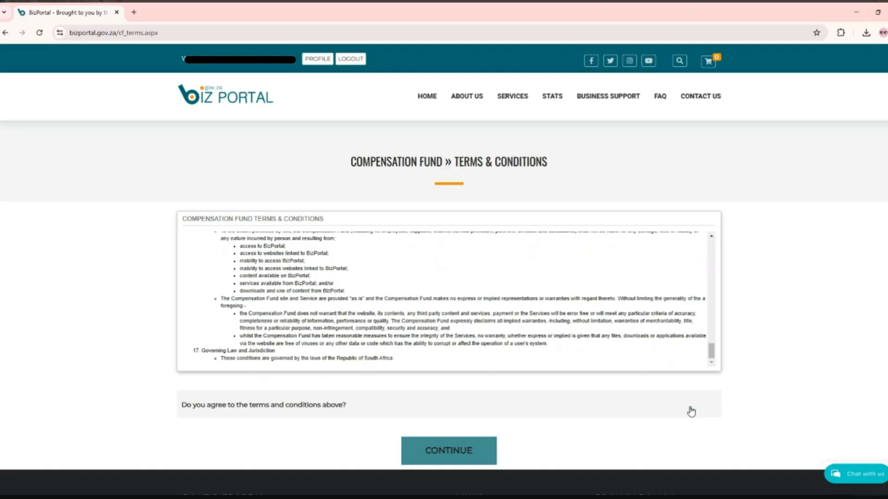
pyautogui.click(416, 442)
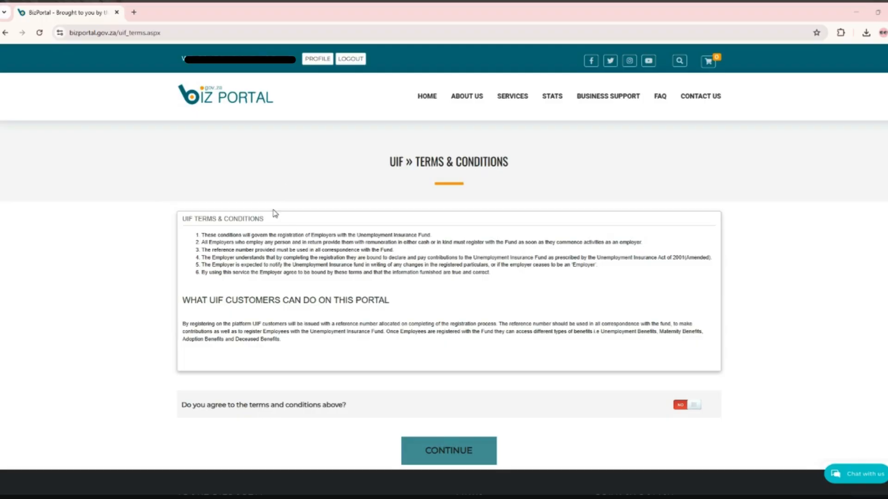
pyautogui.click(697, 409)
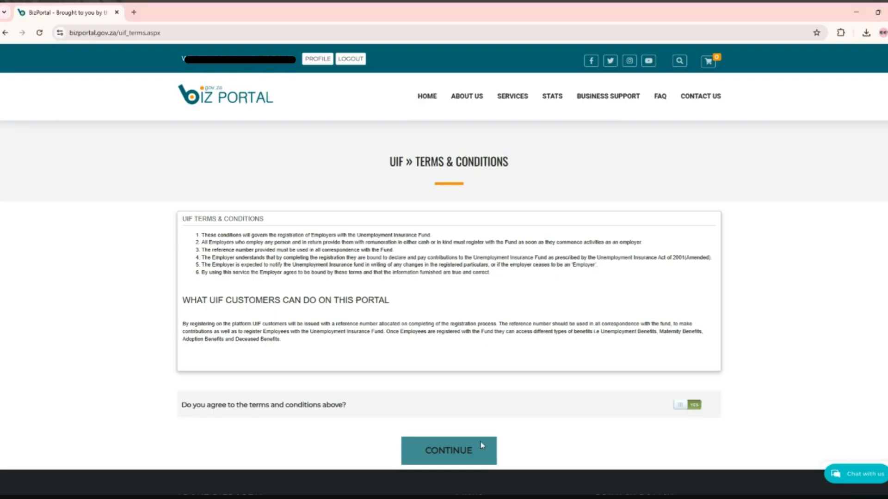
pyautogui.click(458, 452)
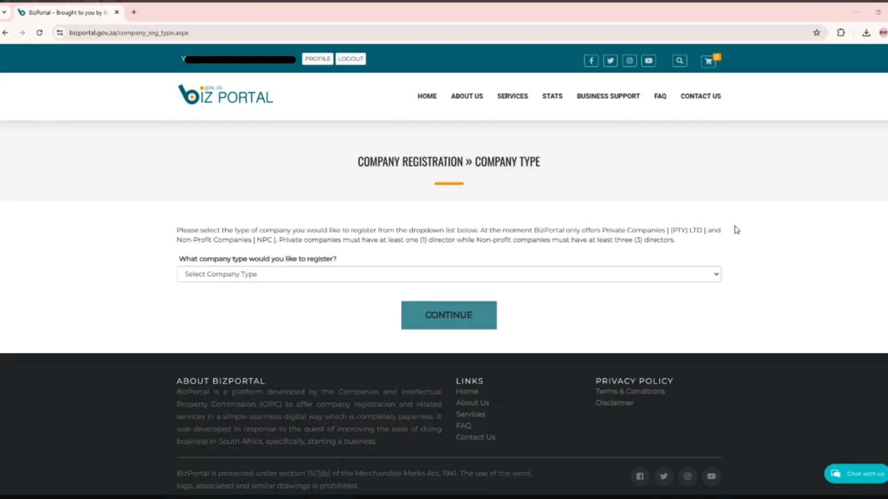
# Choose Private Company - (PTY) LTD as the company type and highlight its minimum and maximum director rules in the note
pyautogui.click(697, 280)
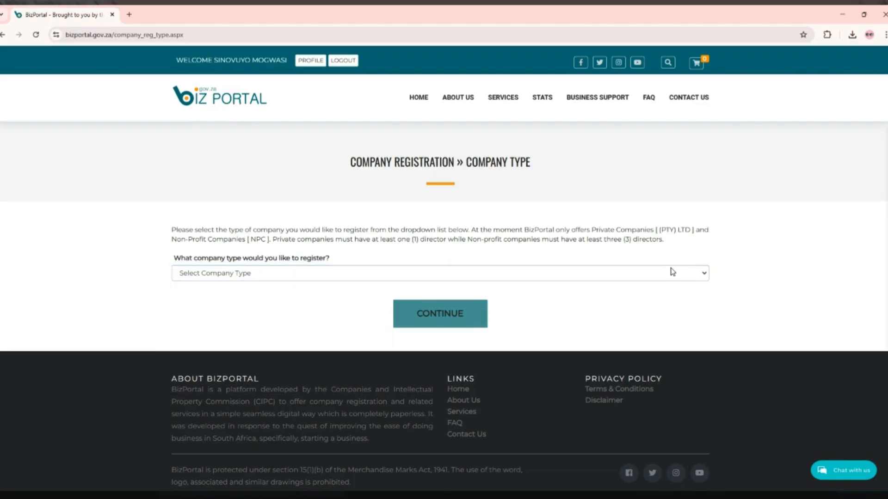
pyautogui.click(350, 303)
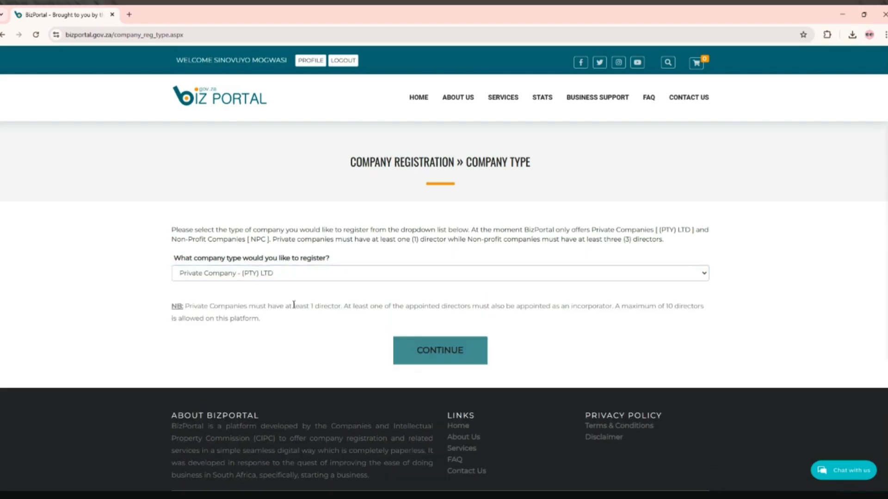
pyautogui.moveTo(291, 305); pyautogui.dragTo(344, 305)
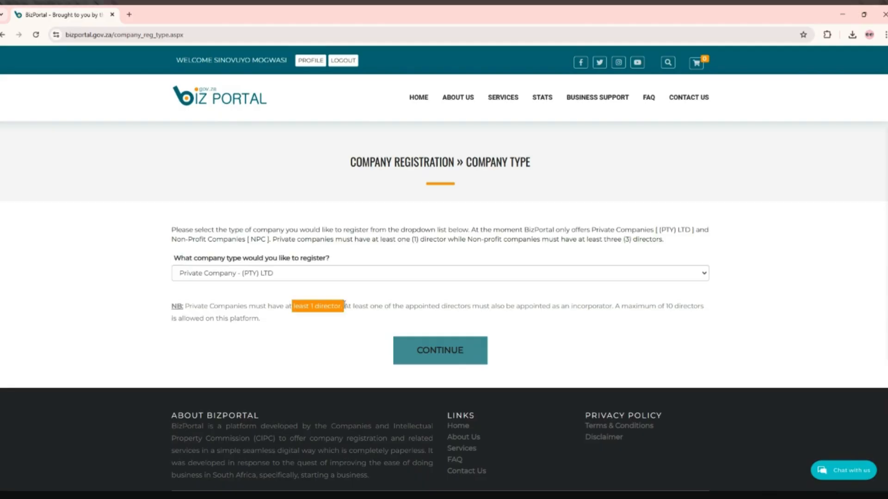
pyautogui.click(511, 292)
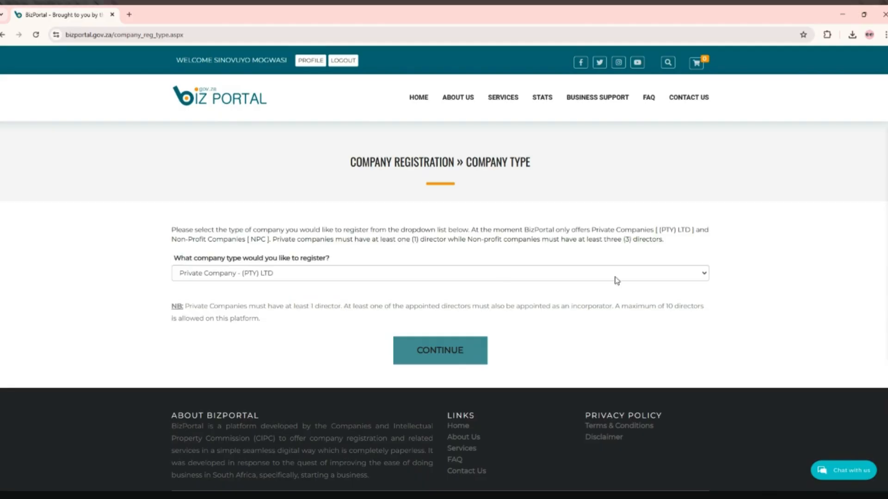
pyautogui.moveTo(668, 306); pyautogui.dragTo(712, 309)
pyautogui.click(713, 310)
# Switch the company type to Non Profit Company - NPC and highlight its director count and South African nationality rules
pyautogui.click(472, 271)
pyautogui.click(331, 319)
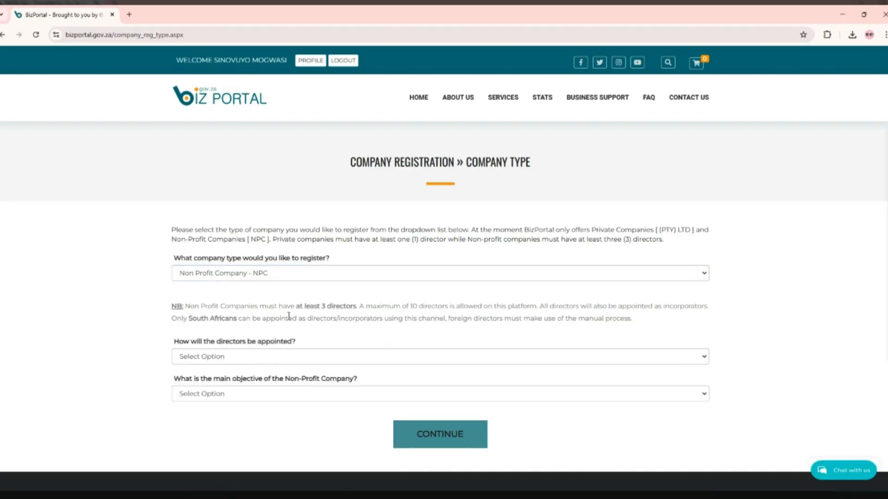
pyautogui.moveTo(304, 306); pyautogui.dragTo(356, 306)
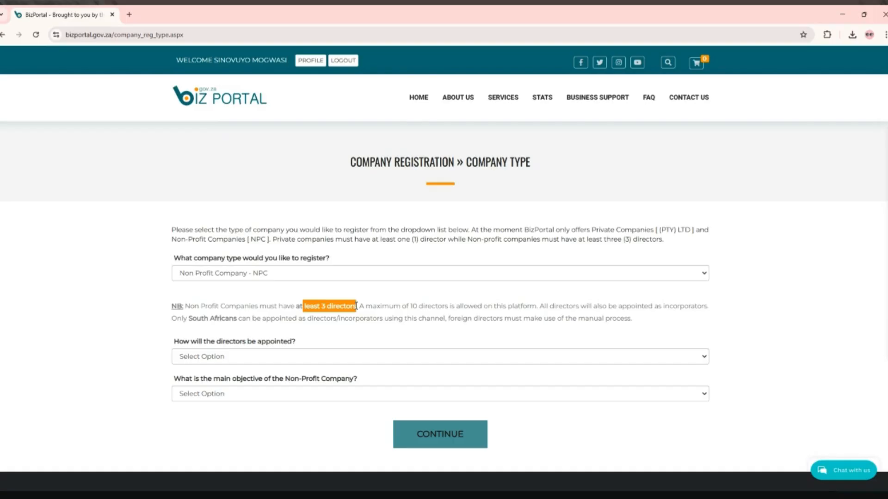
pyautogui.click(191, 326)
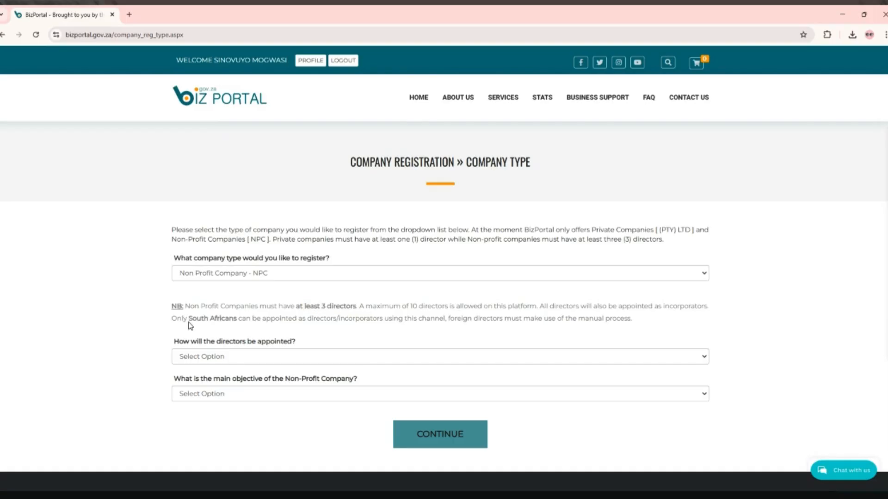
pyautogui.moveTo(189, 320); pyautogui.dragTo(458, 321)
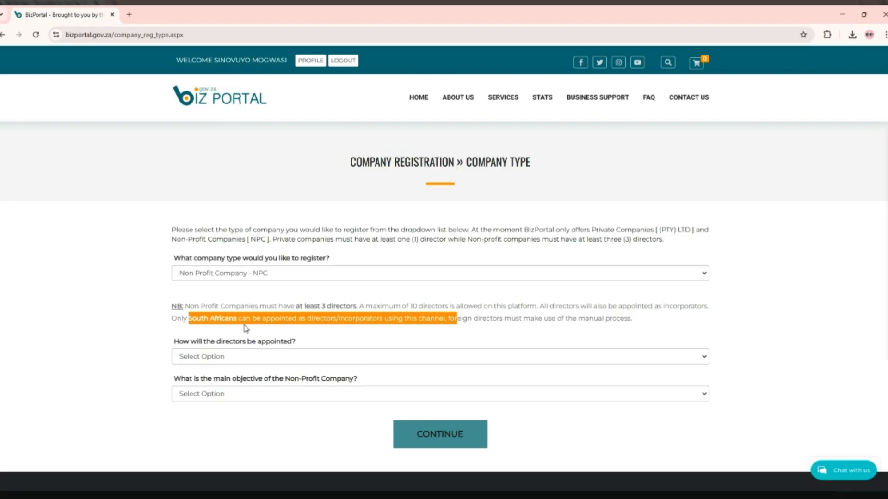
pyautogui.click(295, 324)
# Set the company type to Private Company - (PTY) LTD and continue to the director ID numbers
pyautogui.click(299, 274)
pyautogui.click(286, 300)
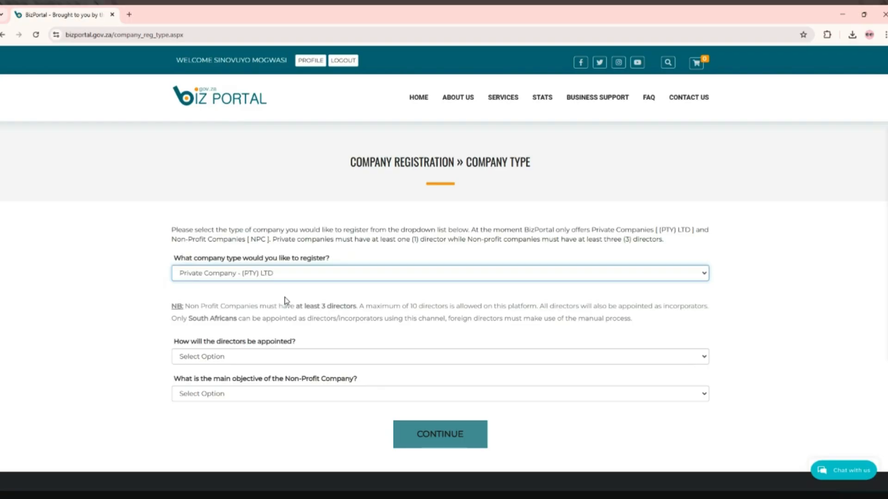
pyautogui.click(422, 352)
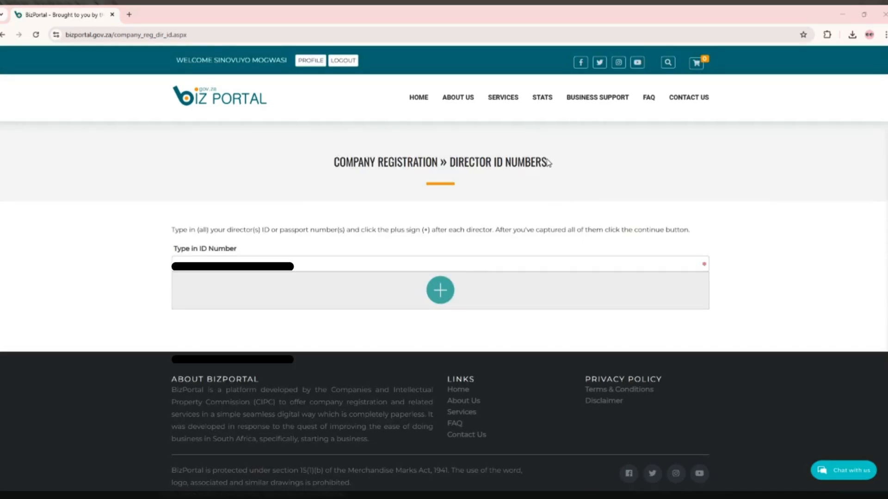
# Highlight the Director ID Numbers heading and add a director using the director's ID number
pyautogui.moveTo(547, 162); pyautogui.dragTo(449, 164)
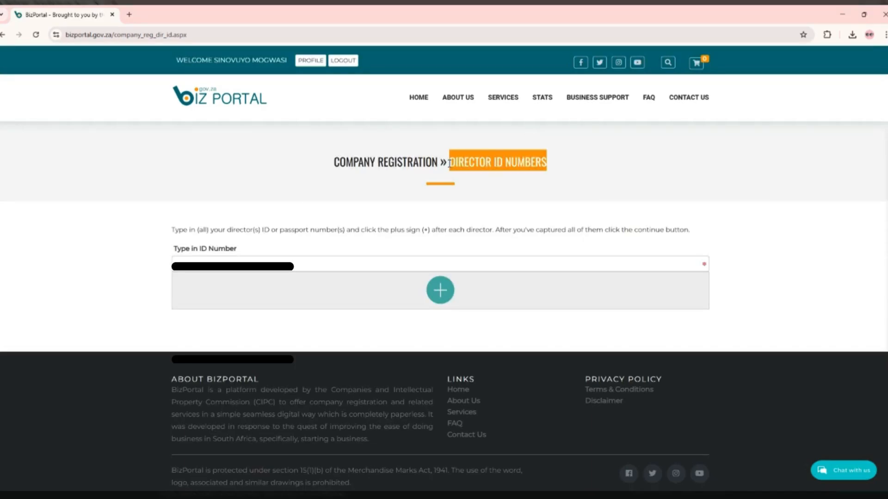
pyautogui.click(296, 265)
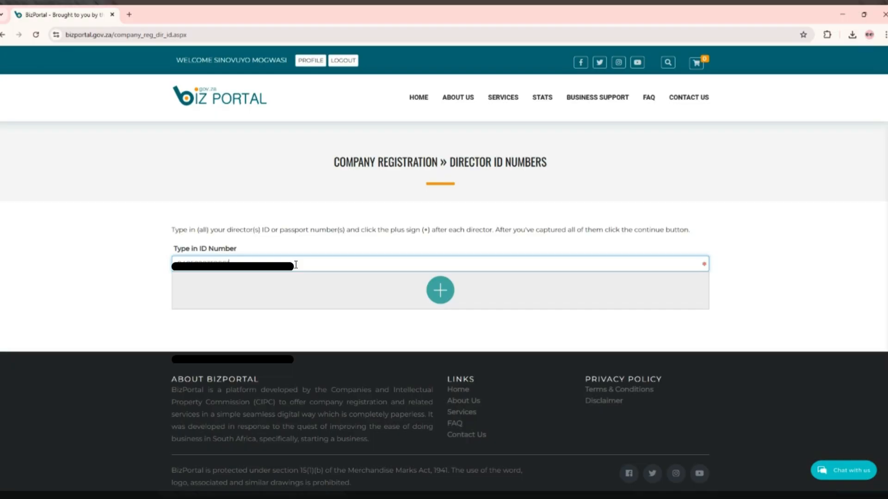
pyautogui.click(442, 290)
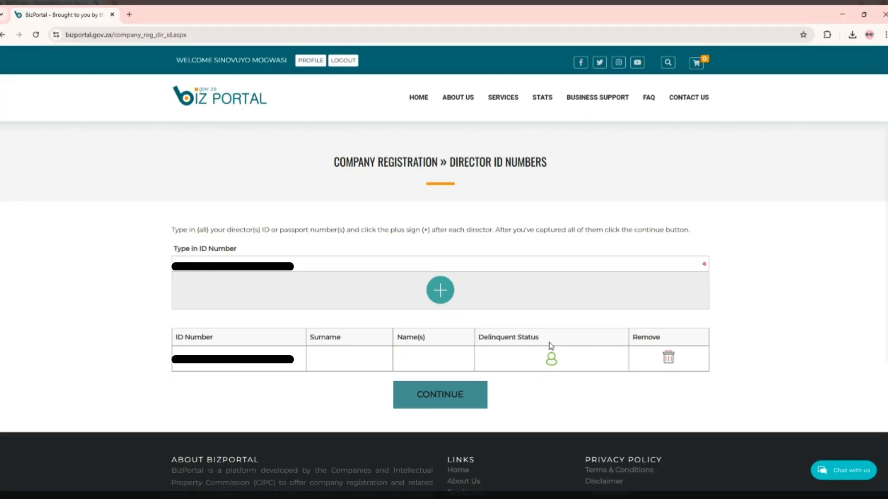
# Check the added director's delinquent status and continue to the director contact details
pyautogui.moveTo(546, 337); pyautogui.dragTo(478, 337)
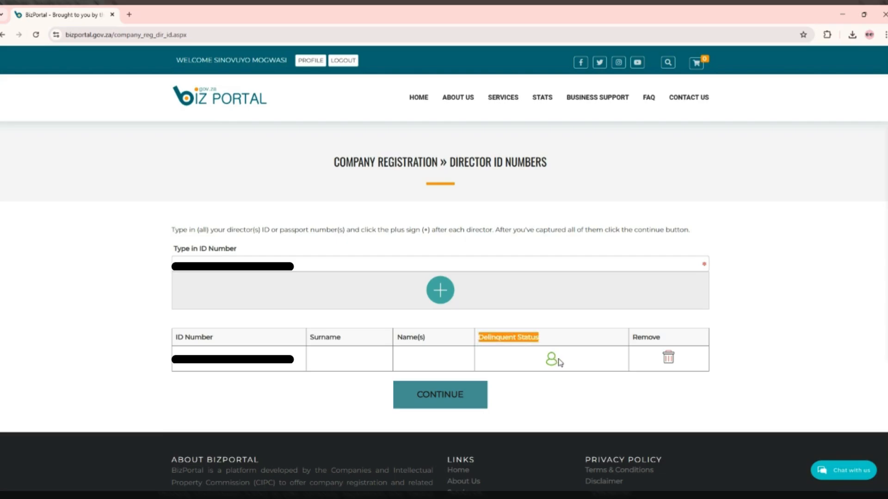
pyautogui.click(533, 373)
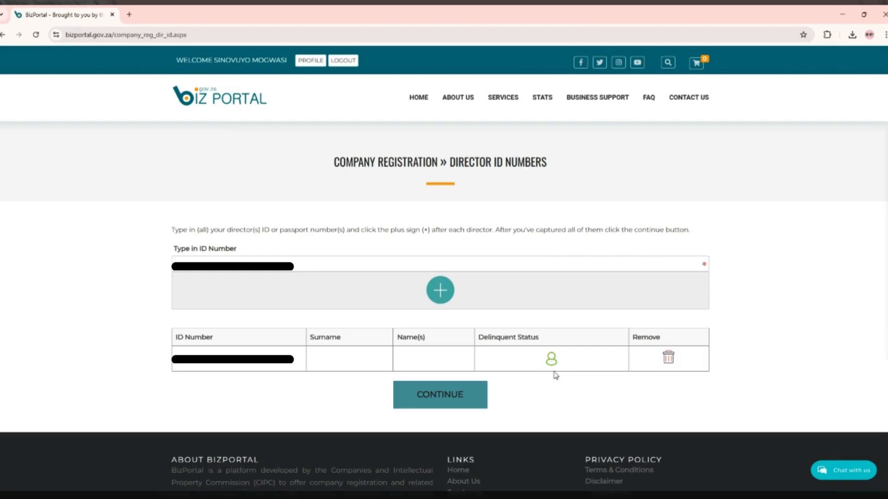
pyautogui.click(461, 401)
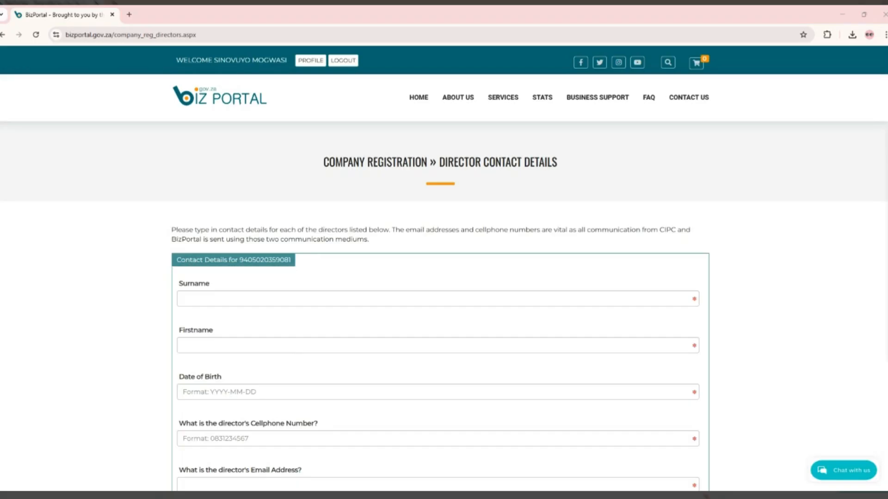
# Review the personal, contact and address fields required in the director contact details form
pyautogui.scroll(-1, 444, 277)
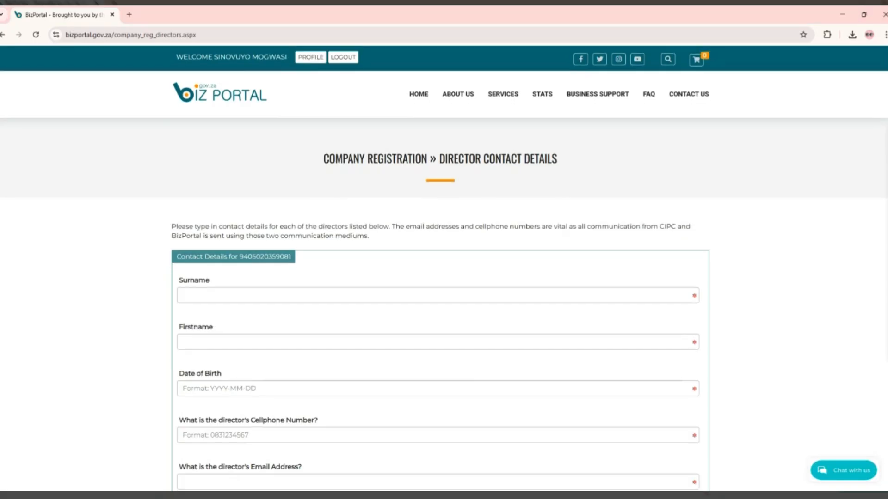
pyautogui.scroll(-5, 444, 278)
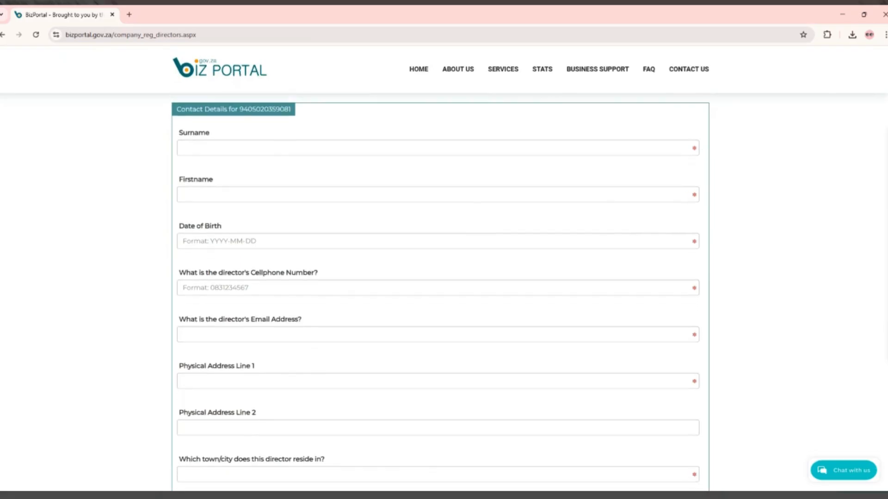
pyautogui.scroll(-3, 440, 301)
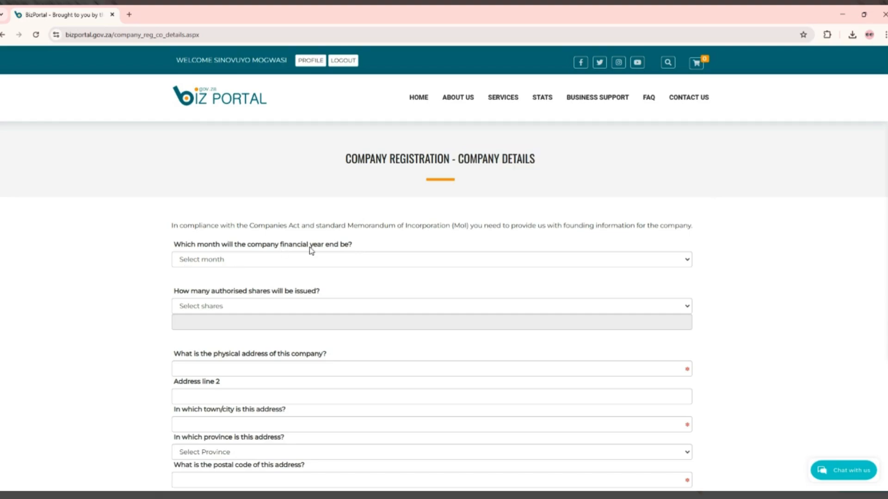
# Highlight the Memorandum of Incorporation (MoI) reference in the introduction to the company details
pyautogui.click(336, 261)
pyautogui.moveTo(349, 226); pyautogui.dragTo(471, 227)
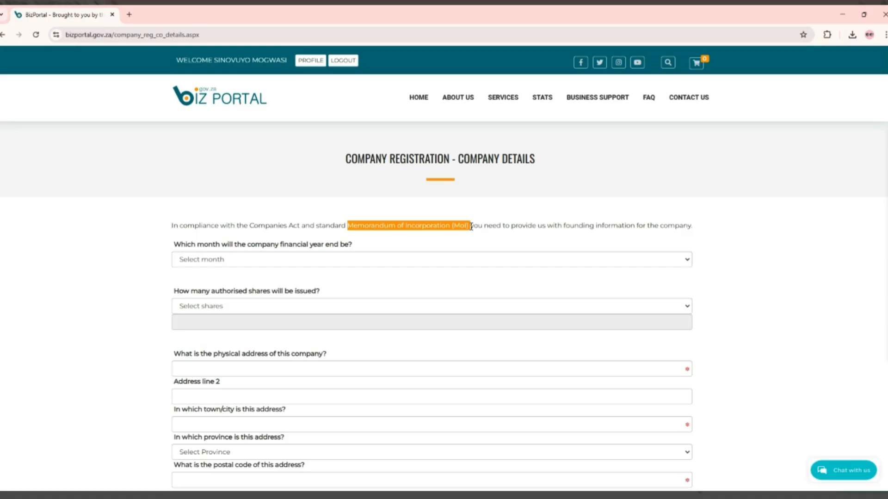
pyautogui.click(720, 259)
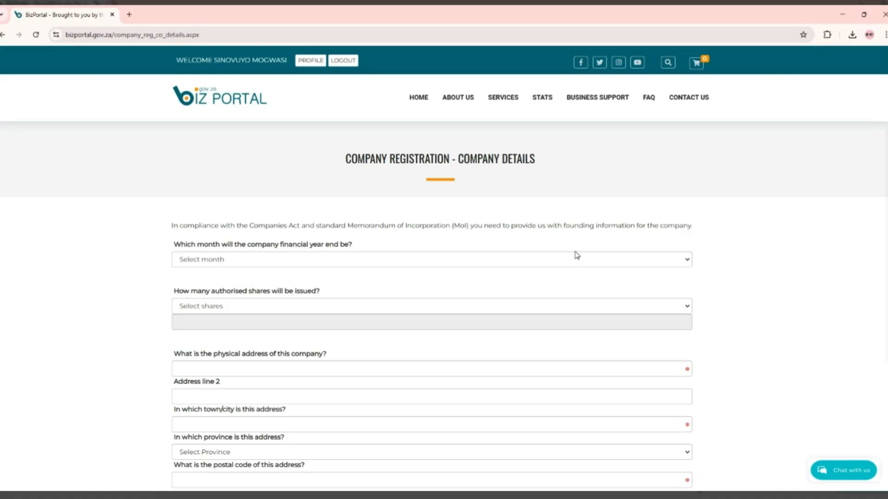
# Set the company's financial year end to February and the authorised shares to 1000 shares
pyautogui.click(577, 258)
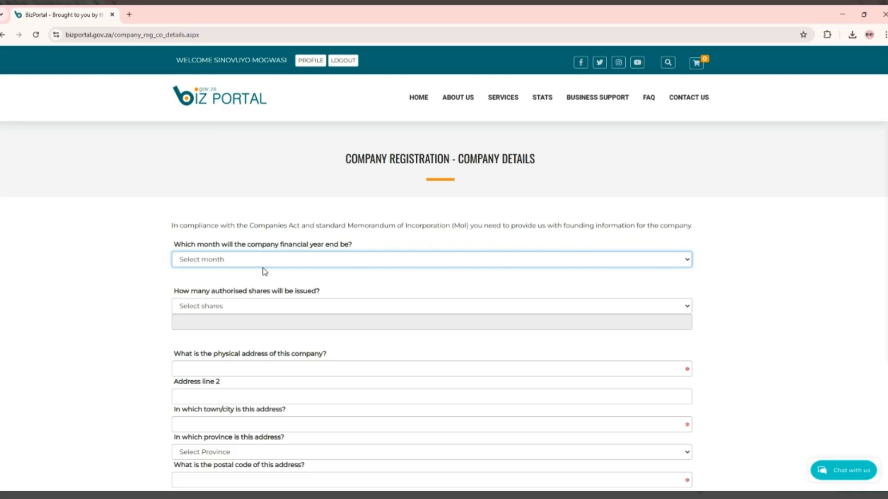
pyautogui.click(233, 303)
pyautogui.click(357, 310)
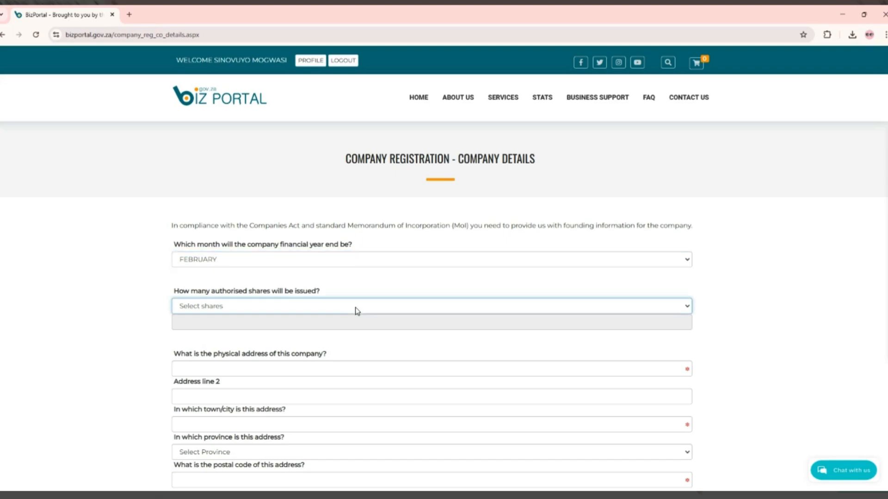
pyautogui.click(319, 347)
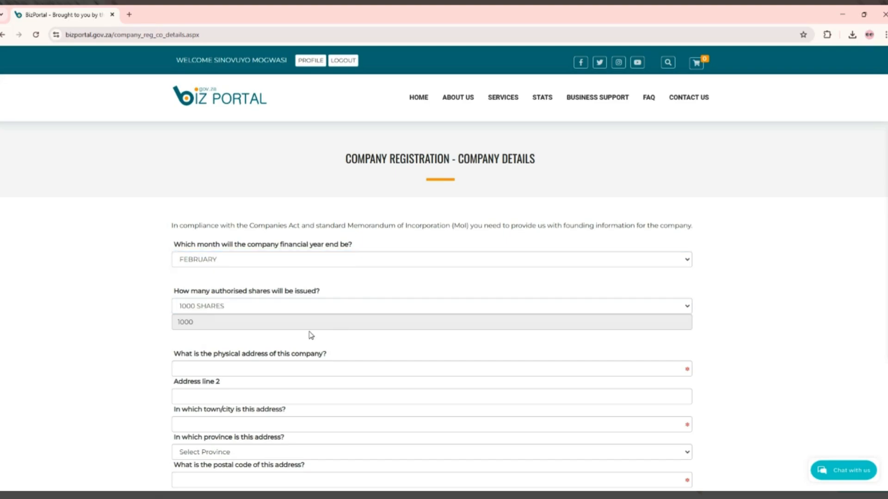
# Enter the company's physical address and mark the postal address as the same as the physical one
pyautogui.scroll(-3, 329, 212)
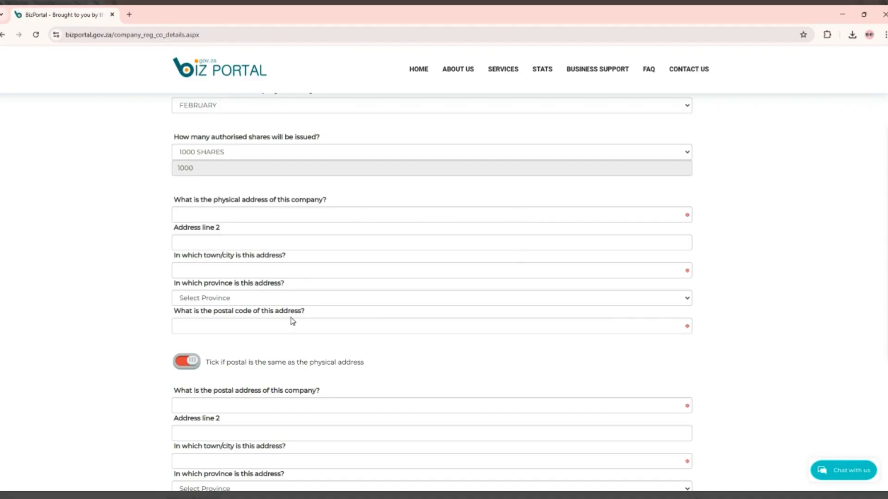
pyautogui.click(651, 217)
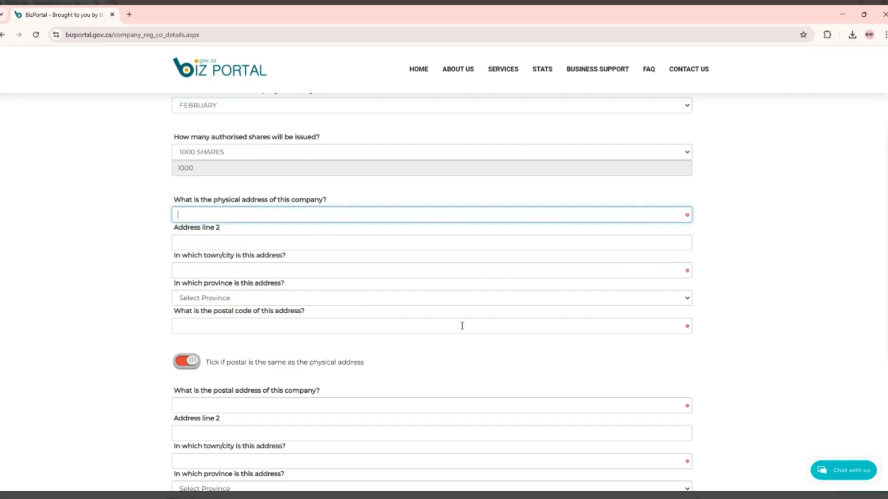
pyautogui.click(196, 365)
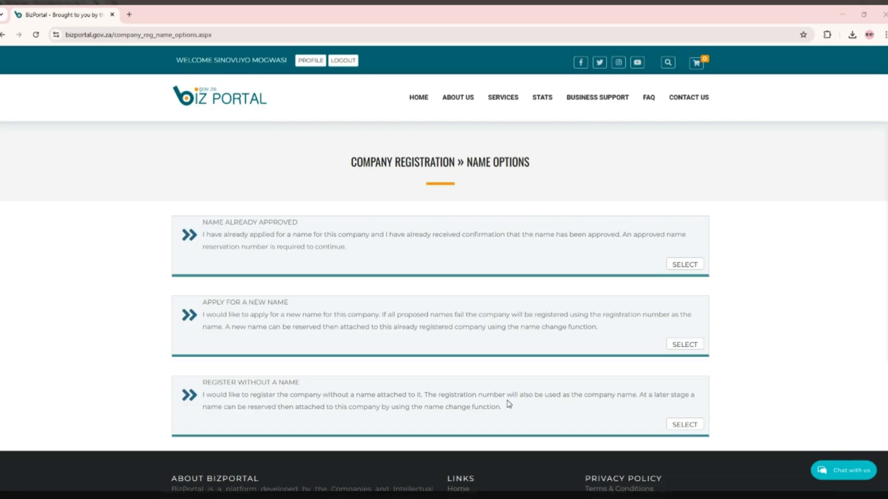
# Choose to register the company without a name and declare that it has no employees
pyautogui.click(690, 429)
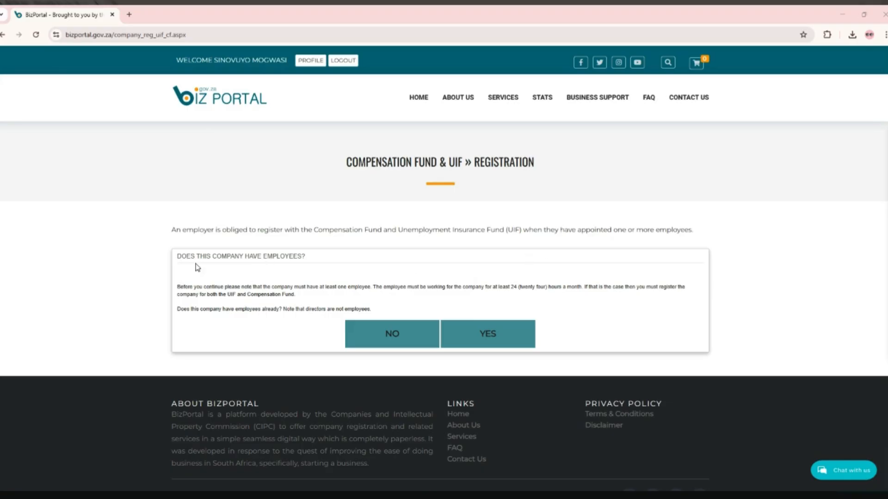
pyautogui.moveTo(182, 256); pyautogui.dragTo(312, 261)
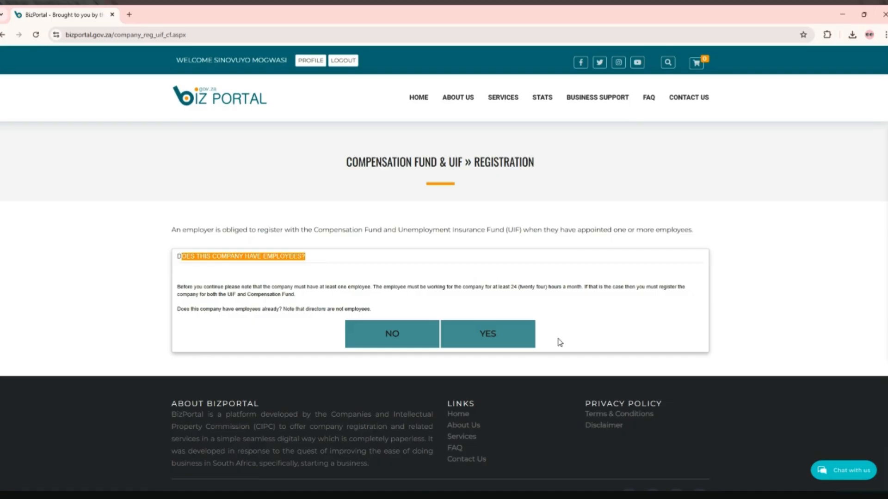
pyautogui.click(500, 306)
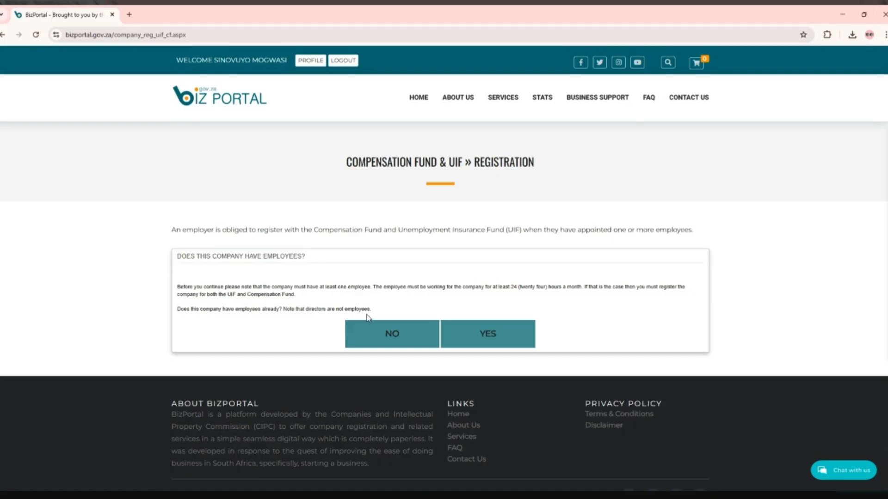
pyautogui.click(394, 336)
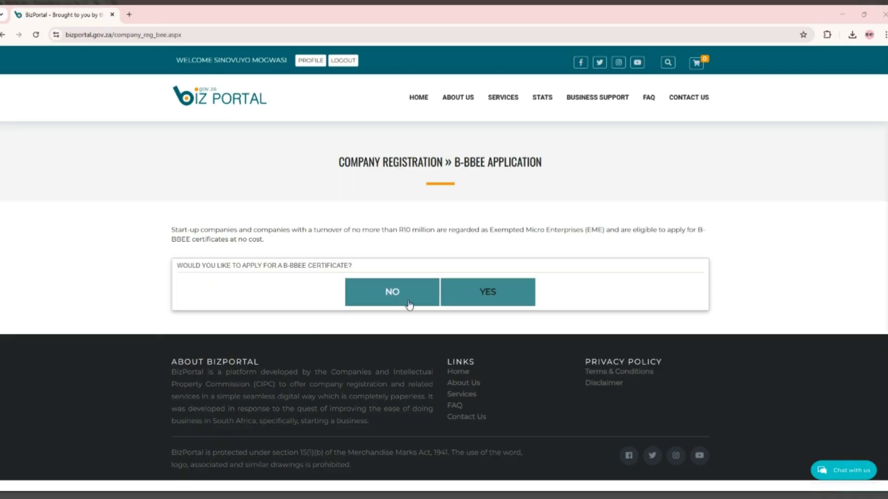
# Apply for a B-BBEE certificate with 1 shareholder, 1 black shareholder and 1 black female shareholder
pyautogui.click(500, 293)
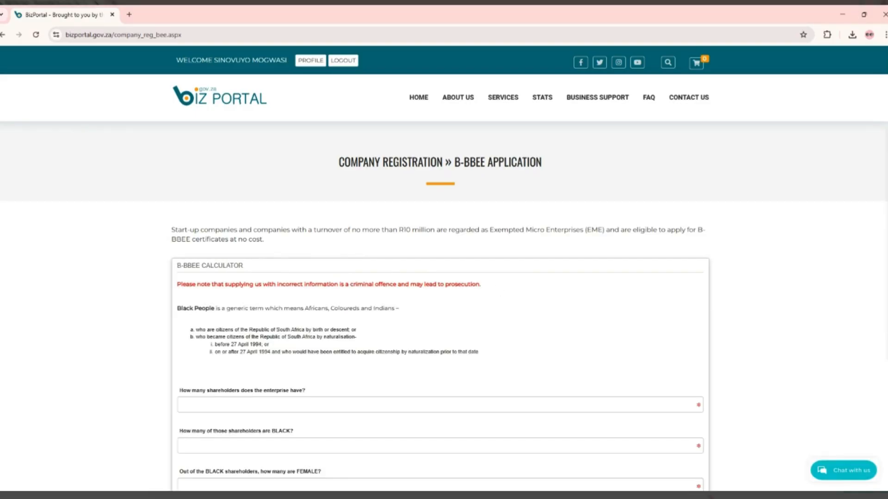
pyautogui.scroll(-3, 439, 323)
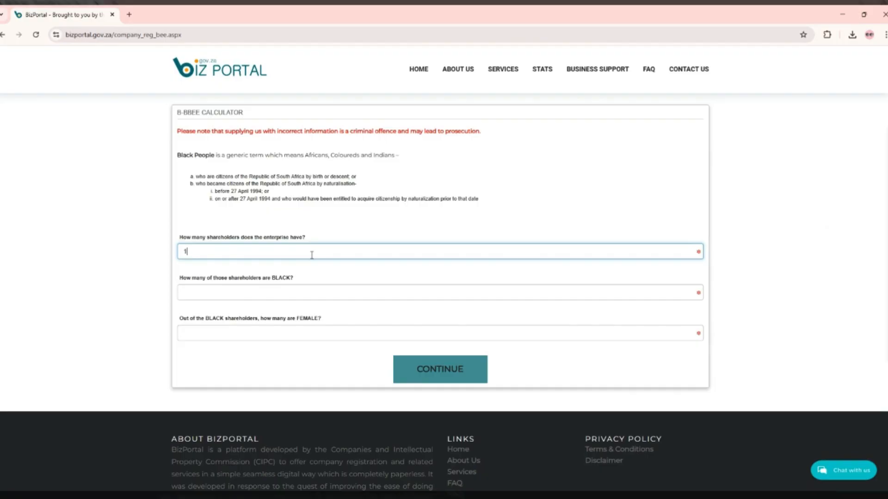
pyautogui.click(308, 294)
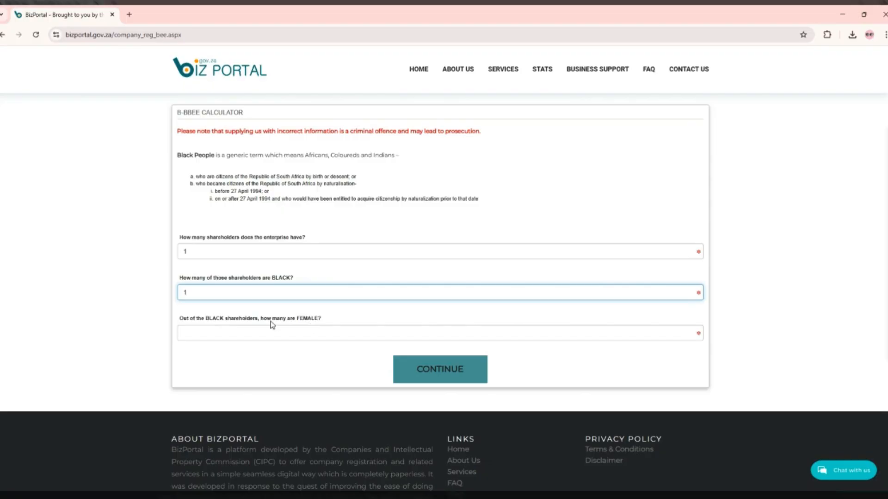
pyautogui.click(251, 338)
pyautogui.write('1')
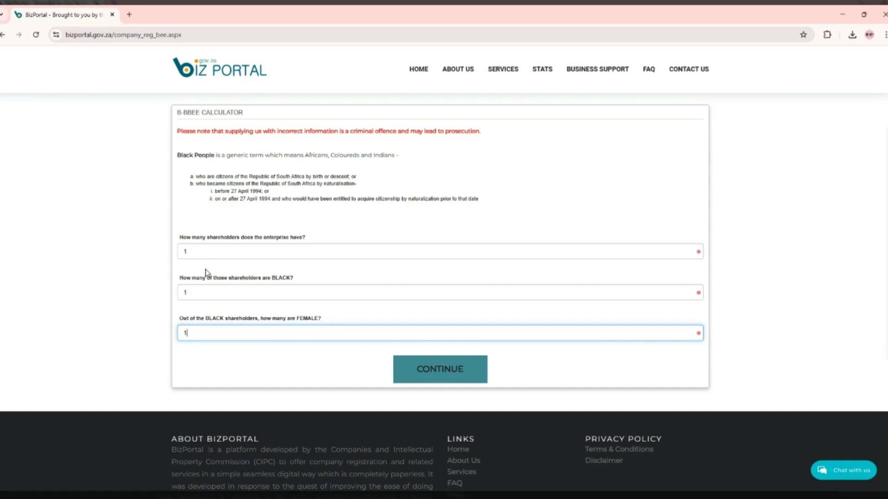
pyautogui.click(442, 381)
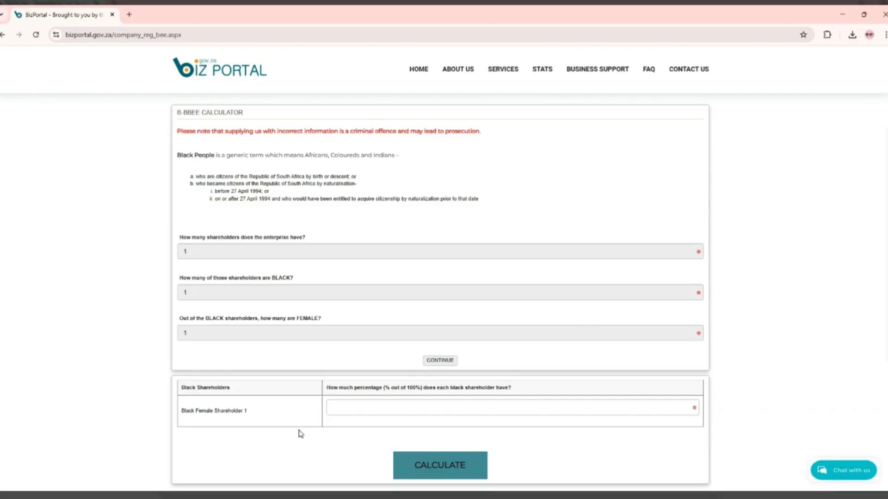
# Set the black female shareholder's percentage to 100, calculate the B-BBEE level and accept the calculation results
pyautogui.click(339, 410)
pyautogui.write('100')
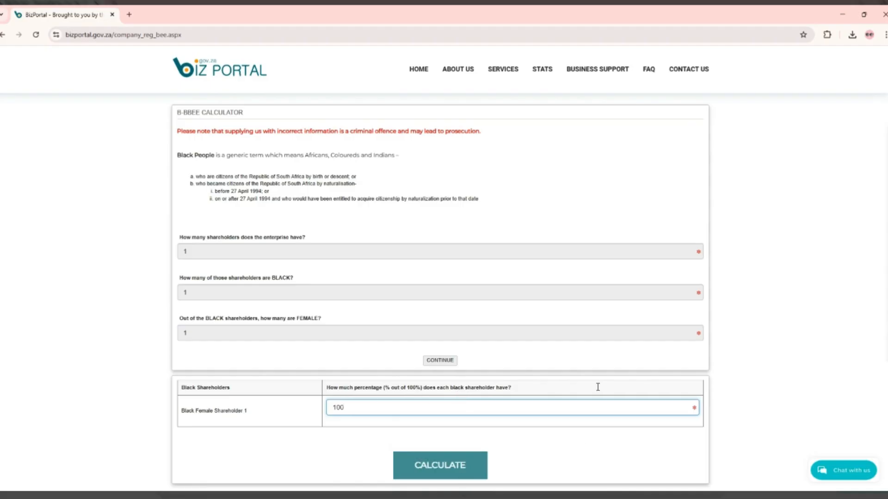
pyautogui.scroll(-2, 126, 380)
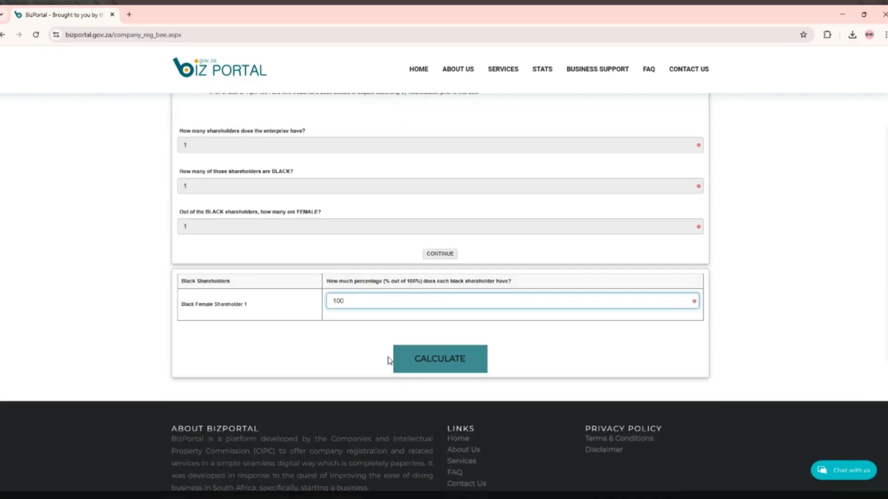
pyautogui.click(429, 360)
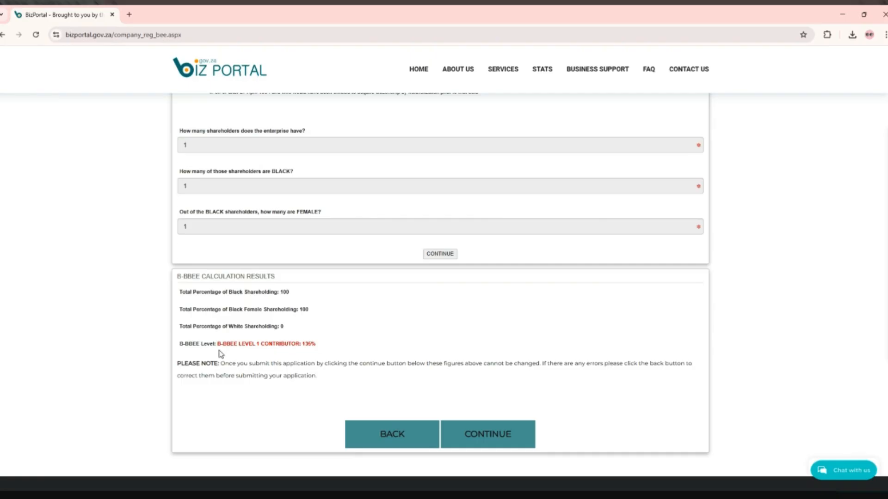
pyautogui.moveTo(219, 345); pyautogui.dragTo(334, 350)
pyautogui.click(334, 351)
pyautogui.click(504, 441)
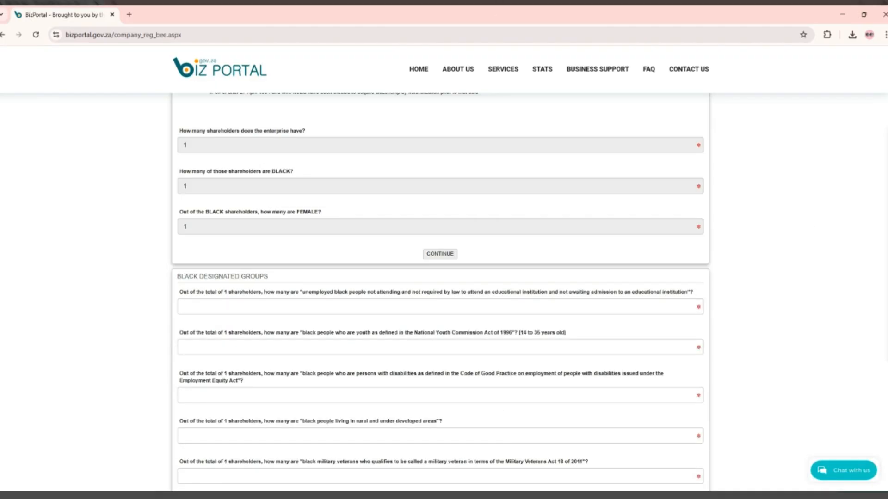
# Confirm that the black shareholding information is true and correct and submit the B-BBEE application
pyautogui.scroll(-2, 440, 291)
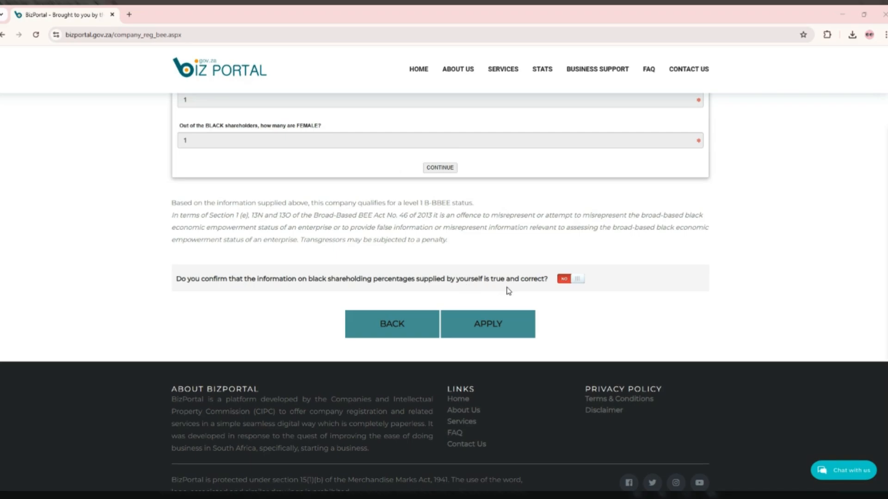
pyautogui.click(573, 282)
pyautogui.click(483, 331)
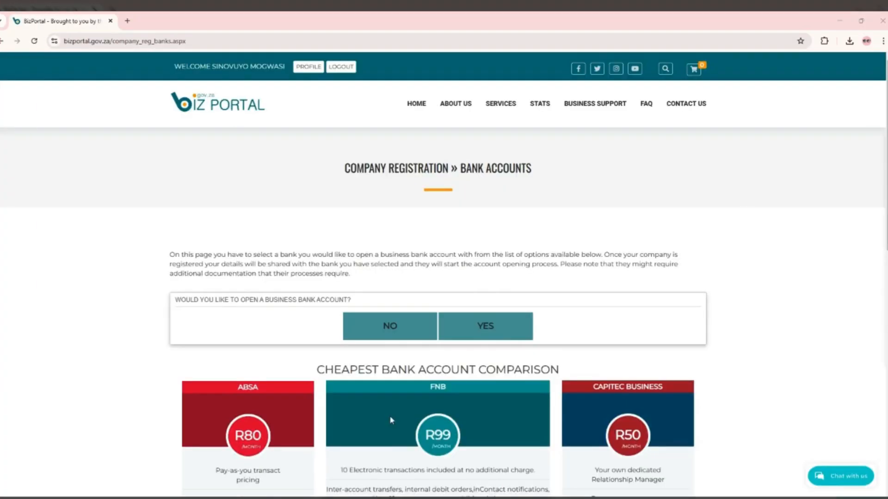
# Review the business bank account question and compare the ABSA, FNB, Capitec Business, Nedbank and Standard Bank offers
pyautogui.moveTo(180, 298); pyautogui.dragTo(364, 306)
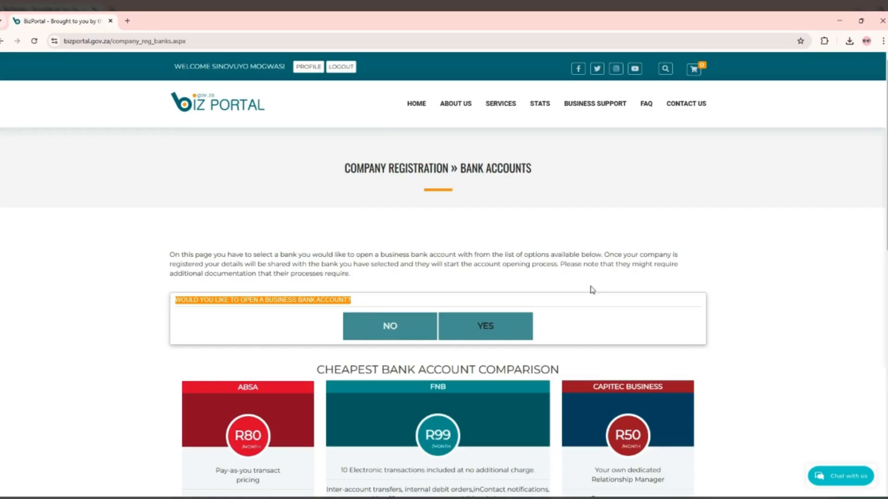
pyautogui.scroll(-5, 438, 277)
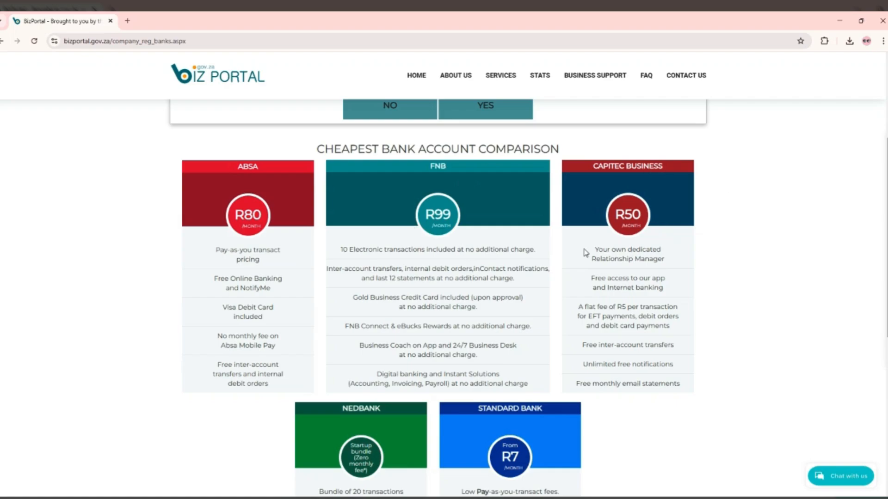
pyautogui.scroll(-5, 405, 197)
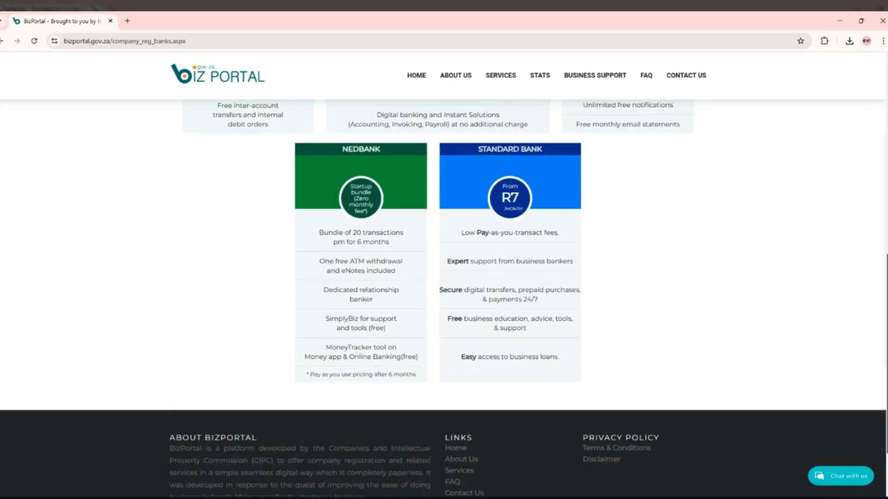
pyautogui.scroll(6, 443, 298)
pyautogui.scroll(3, 783, 234)
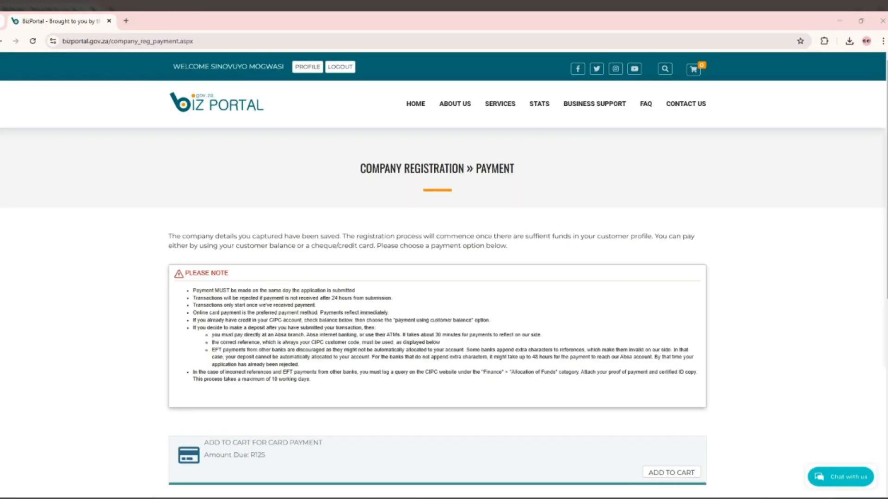
# Examine the card payment and customer balance options, highlighting the amount due, the current balance and the payment reference
pyautogui.scroll(-5, 228, 189)
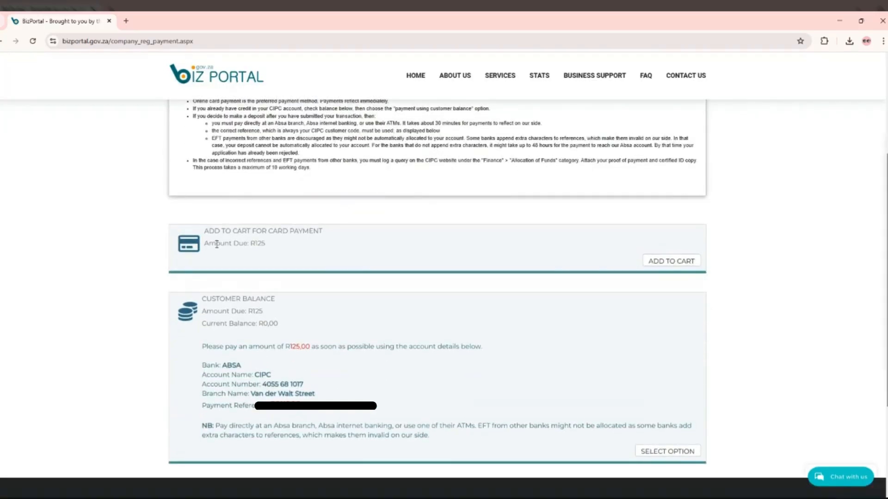
pyautogui.moveTo(217, 244); pyautogui.dragTo(275, 252)
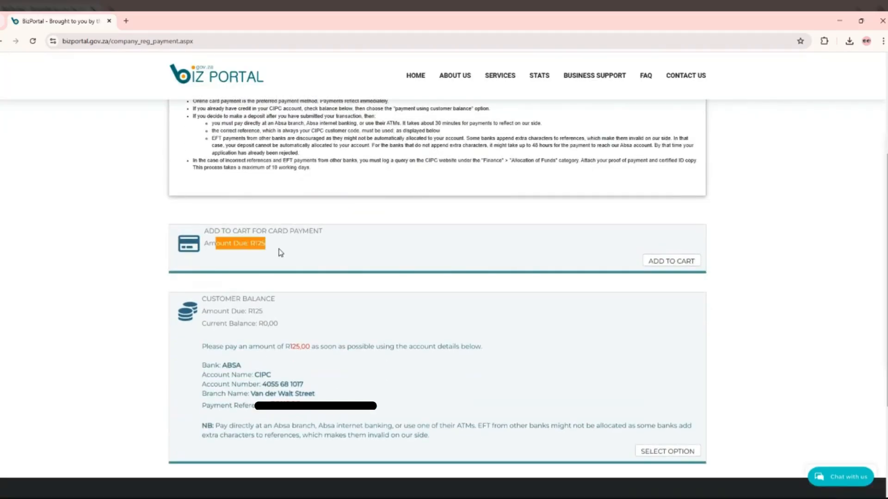
pyautogui.click(306, 260)
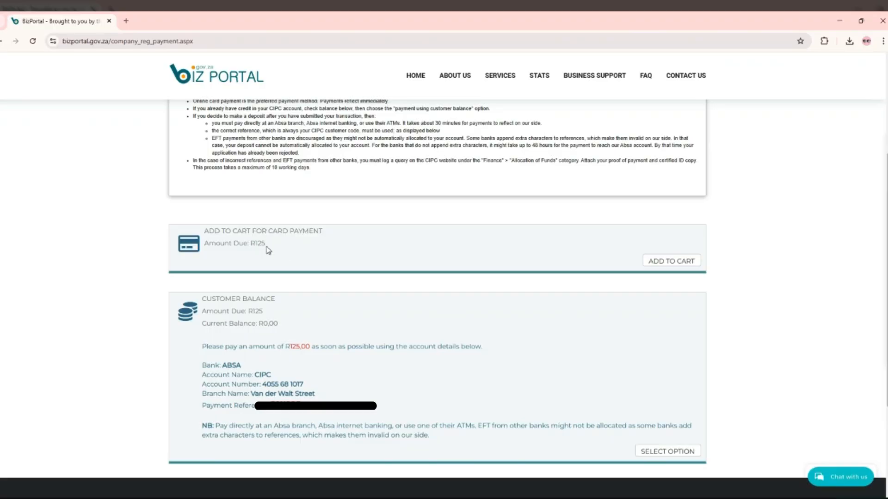
pyautogui.moveTo(268, 244); pyautogui.dragTo(256, 244)
pyautogui.click(289, 262)
pyautogui.moveTo(260, 324); pyautogui.dragTo(282, 326)
pyautogui.click(305, 326)
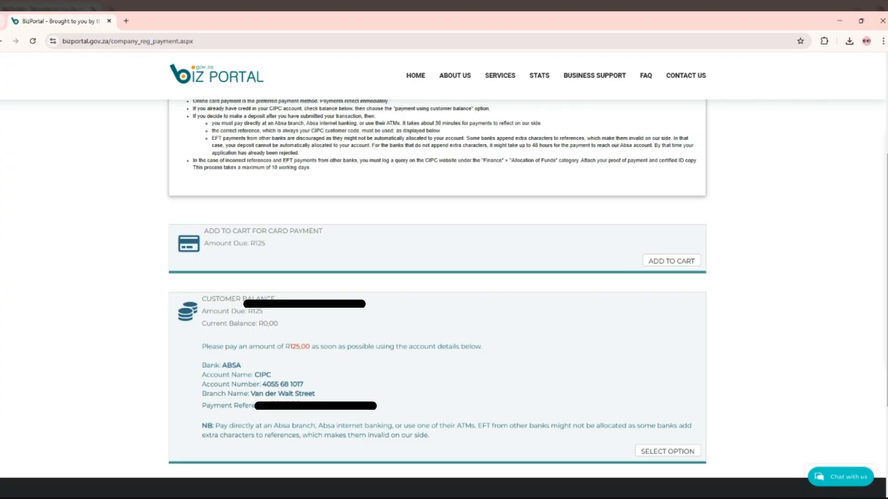
pyautogui.scroll(-1, 437, 296)
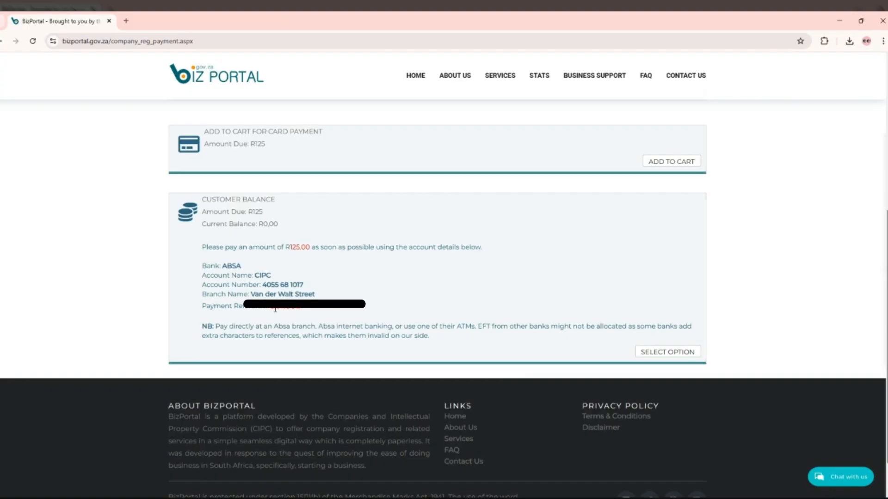
pyautogui.moveTo(270, 309); pyautogui.dragTo(313, 311)
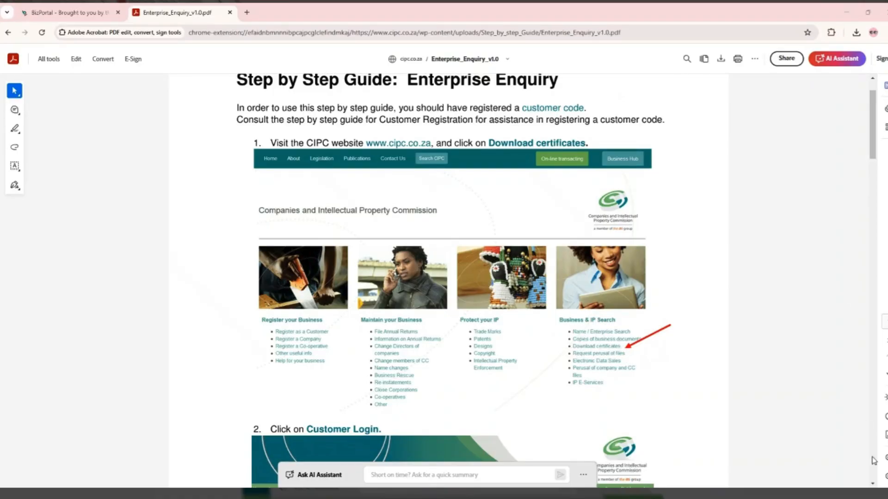
# Read the Enterprise Enquiry PDF guide's instructions for customer login to CIPC eServices
pyautogui.click(873, 484)
pyautogui.click(873, 484)
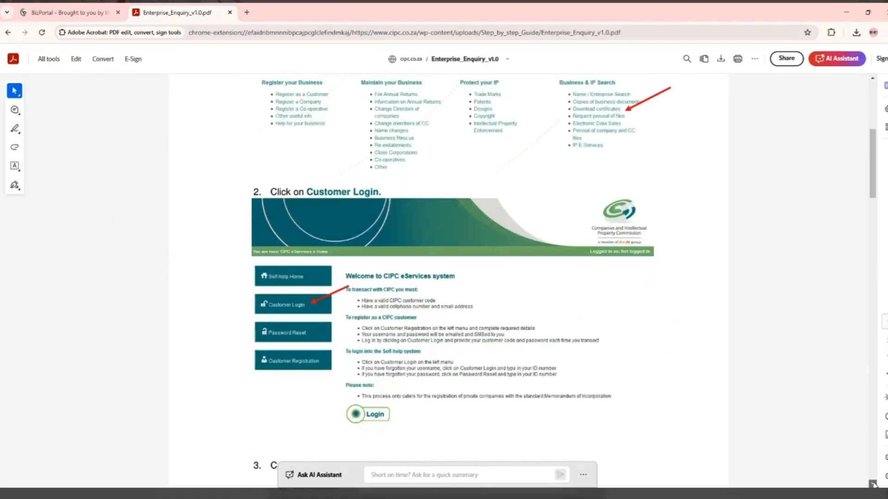
pyautogui.click(872, 484)
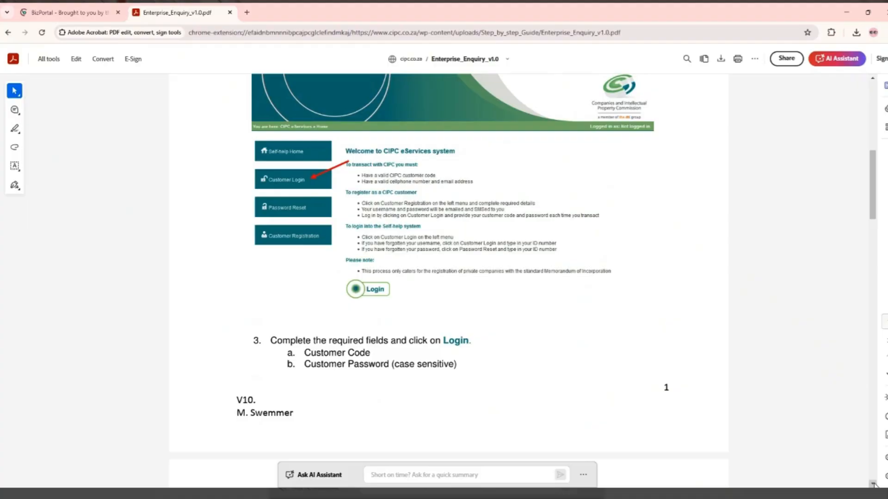
pyautogui.click(873, 483)
pyautogui.click(872, 484)
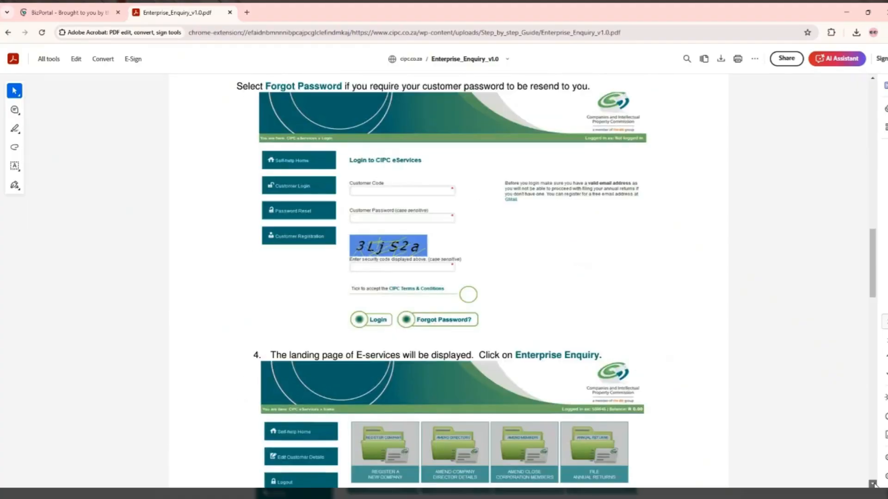
pyautogui.click(873, 483)
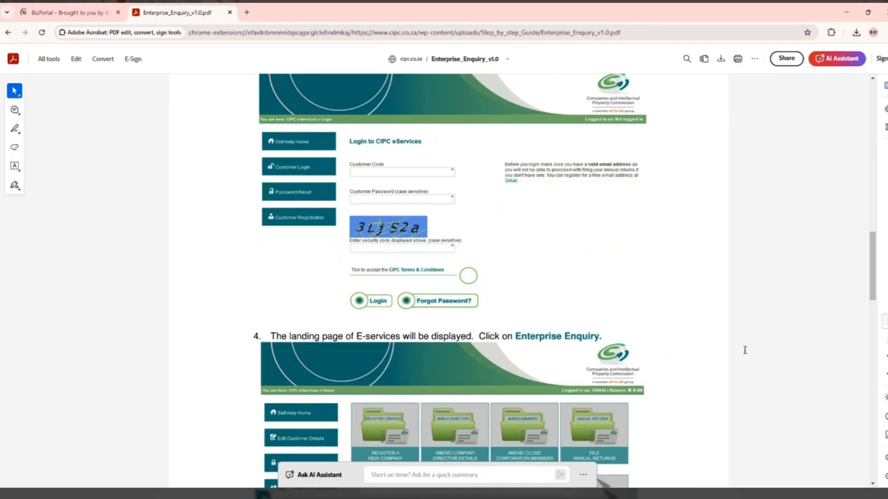
# Read the guide's remaining instructions on opening Enterprise Enquiry, validating an enterprise number and viewing the enterprise details
pyautogui.scroll(-5, 876, 485)
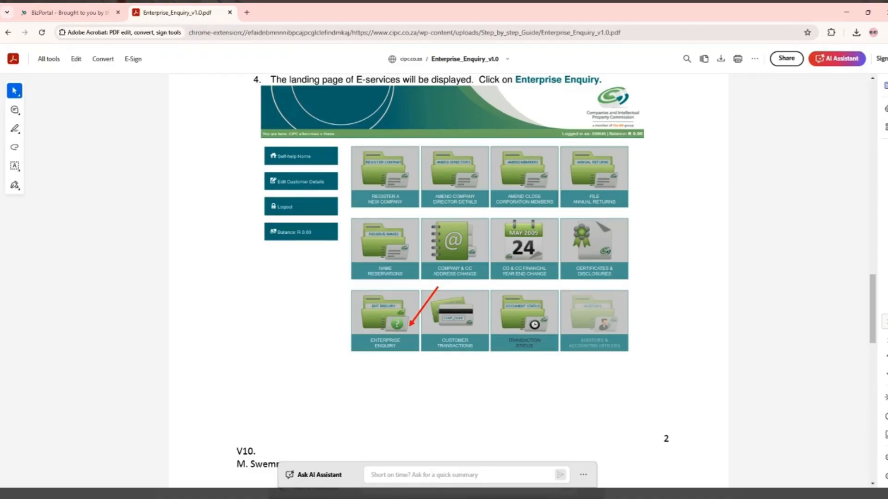
pyautogui.scroll(-6, 873, 483)
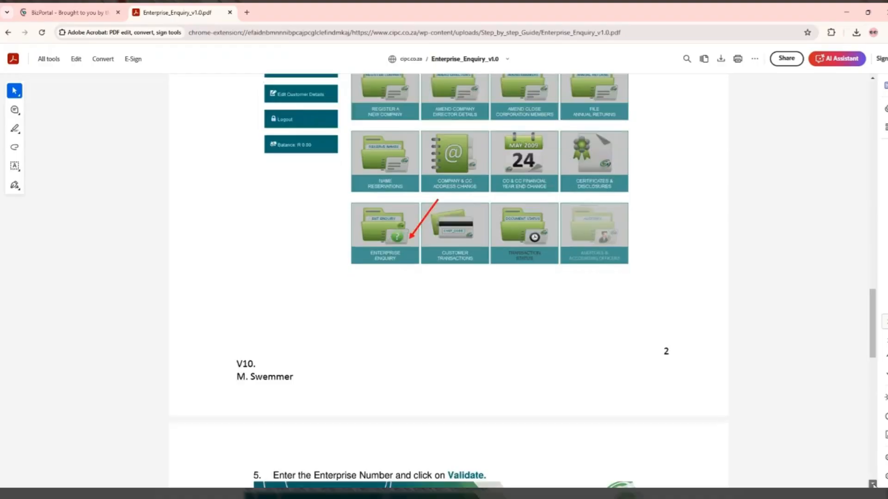
pyautogui.scroll(-2, 449, 278)
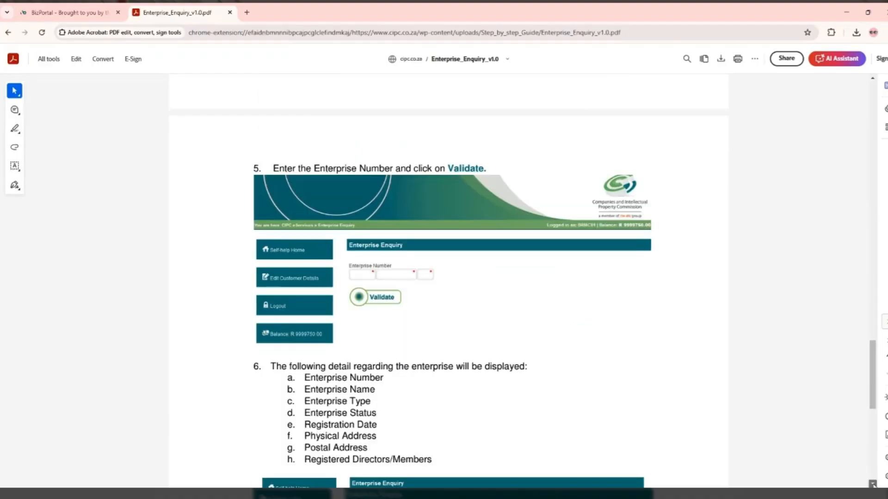
pyautogui.scroll(-2, 448, 210)
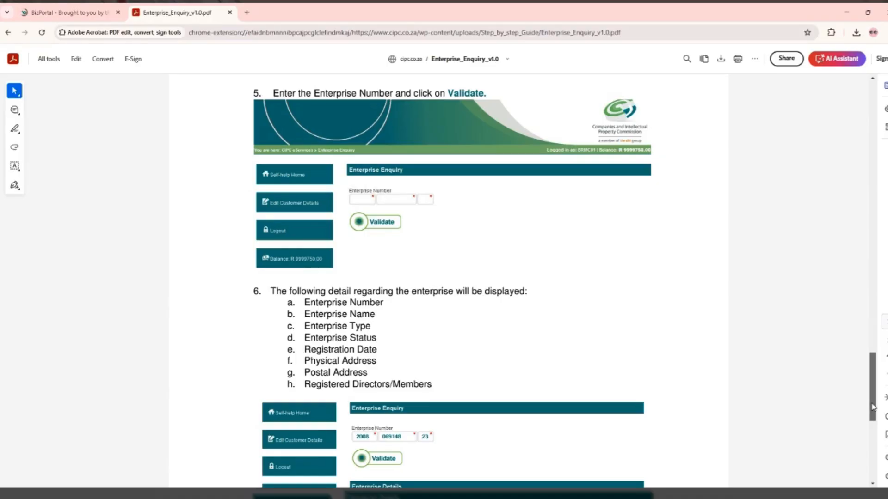
pyautogui.moveTo(873, 407); pyautogui.dragTo(874, 438)
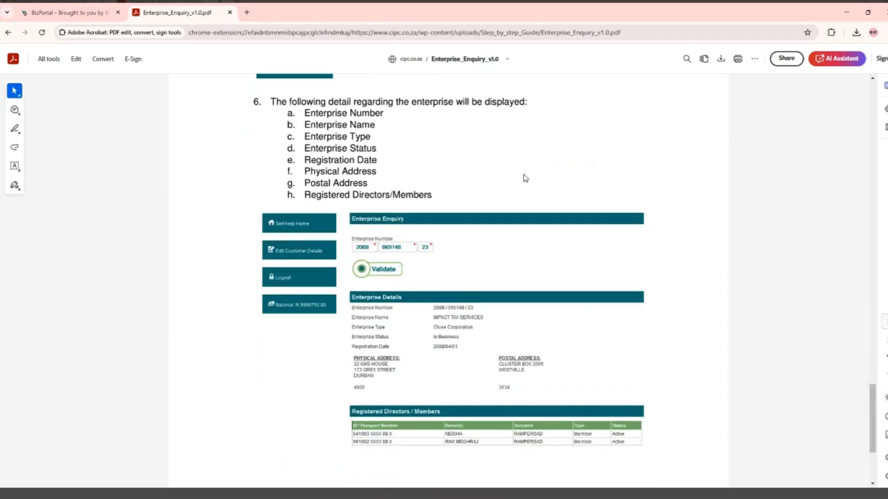
pyautogui.moveTo(873, 420); pyautogui.dragTo(887, 451)
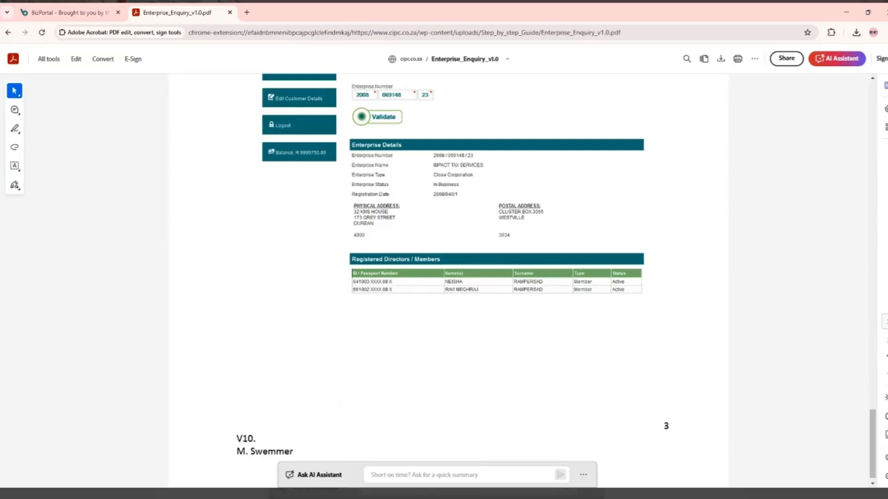
pyautogui.scroll(-1, 881, 458)
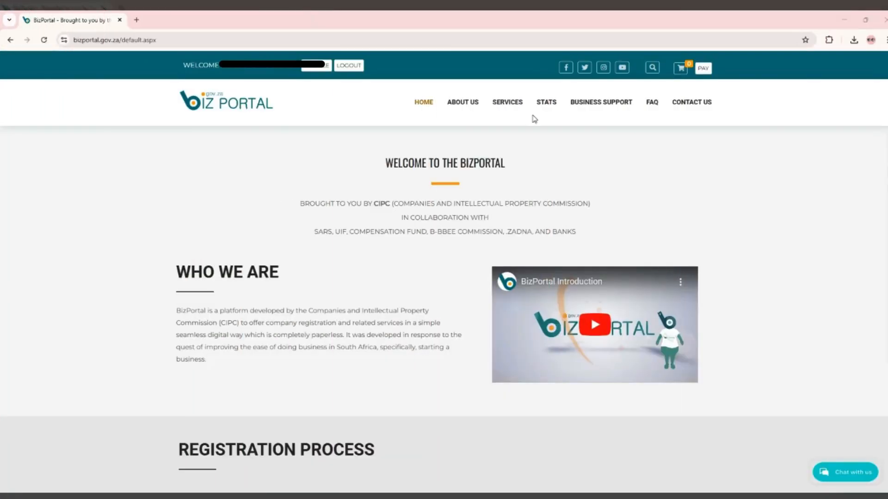
# Open the BizPortal services page from the home page
pyautogui.click(507, 103)
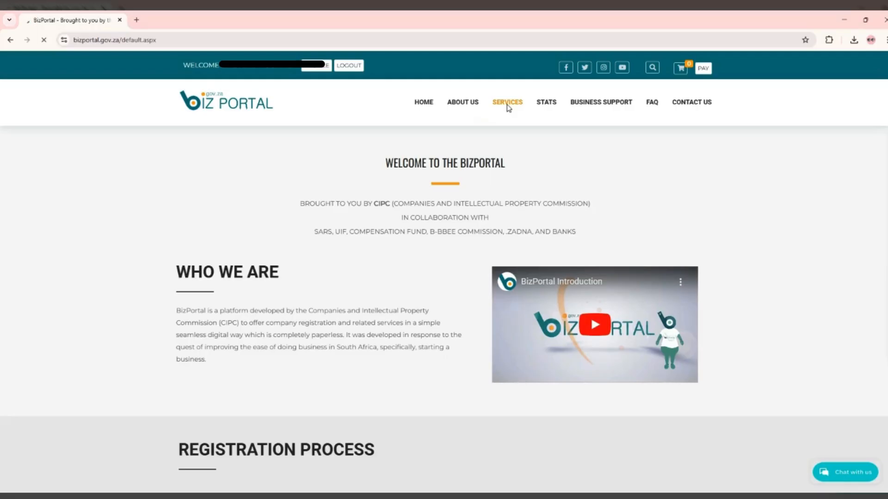